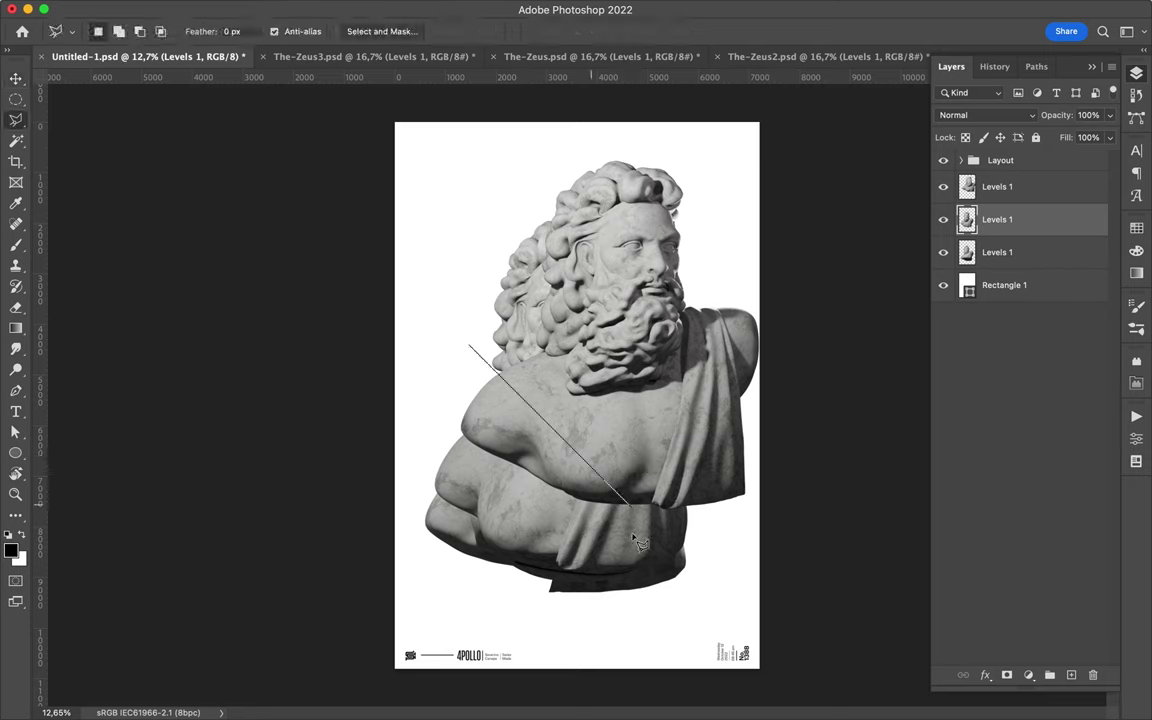
- Copy the lassoed shoulder piece to its own layer and shift it down and left
key(ctrl+j)
key(v)
mouse_move(540, 394)
mouse_down()
mouse_move(547, 478)
mouse_move(513, 541)
mouse_up()
drag(1005, 190, 1000, 290)
click(997, 186)
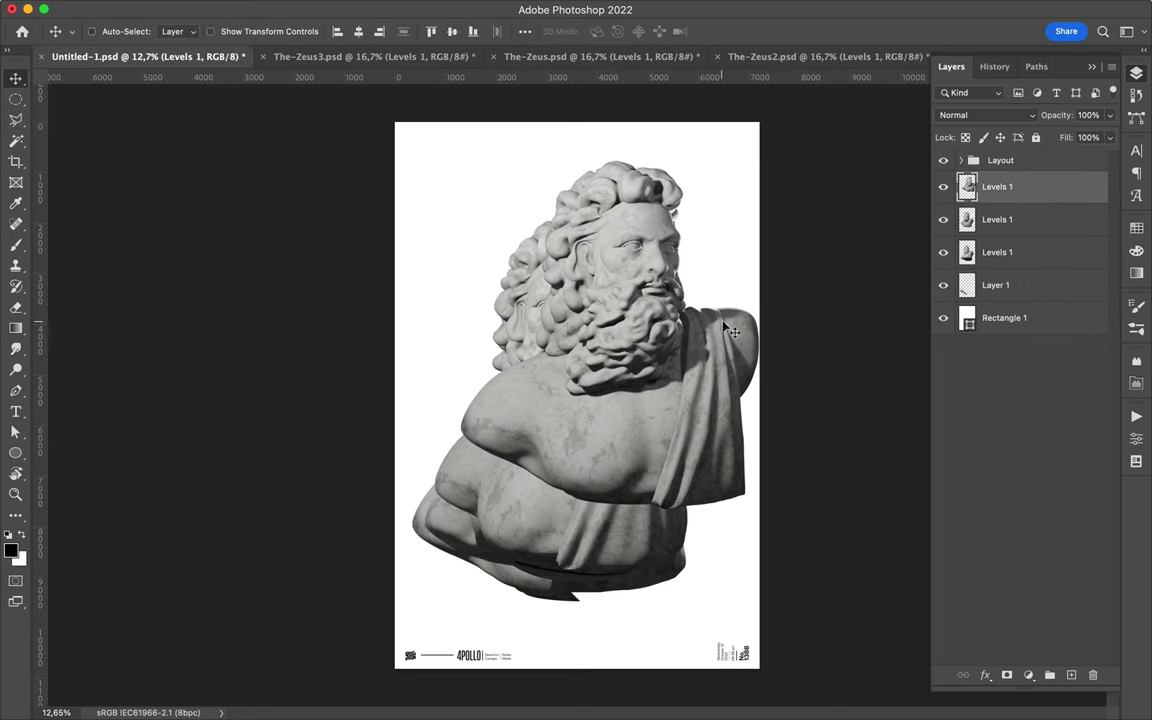
- Copy another bust piece to a new layer, reorder Layer 2, hide the upper Levels layers, and position it
double_click(757, 545)
key(ctrl+j)
key(v)
drag(943, 186, 943, 219)
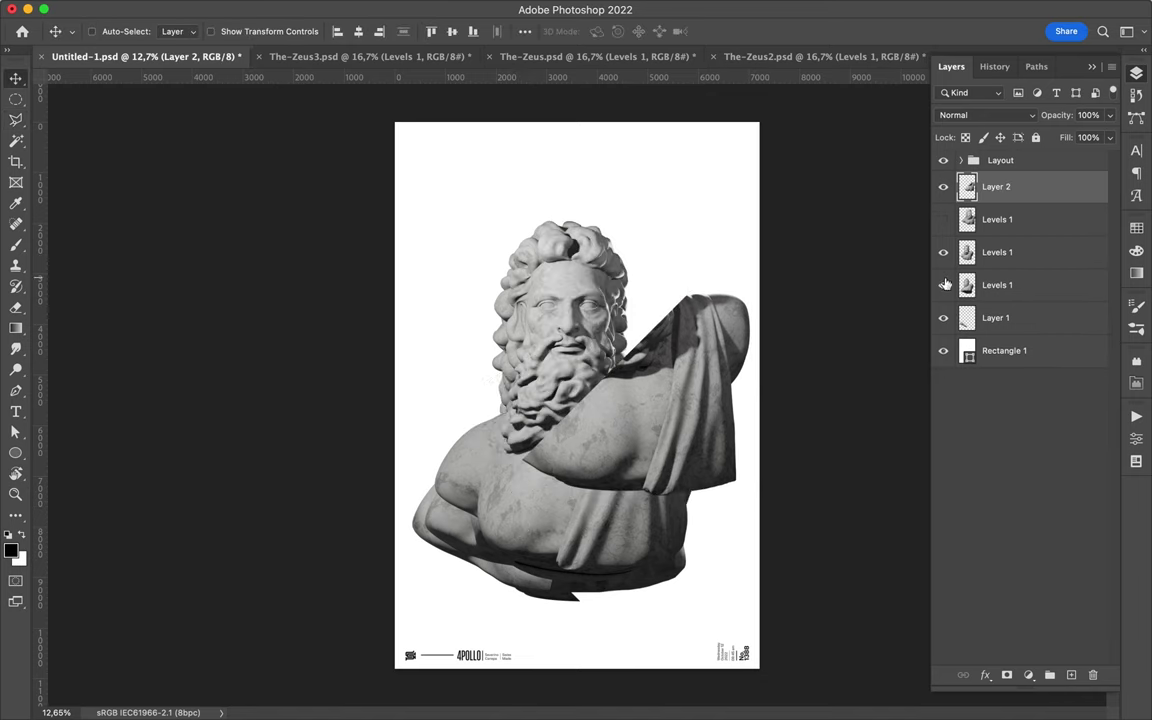
drag(997, 186, 1005, 262)
mouse_move(564, 287)
mouse_down()
mouse_move(621, 492)
mouse_move(567, 448)
mouse_up()
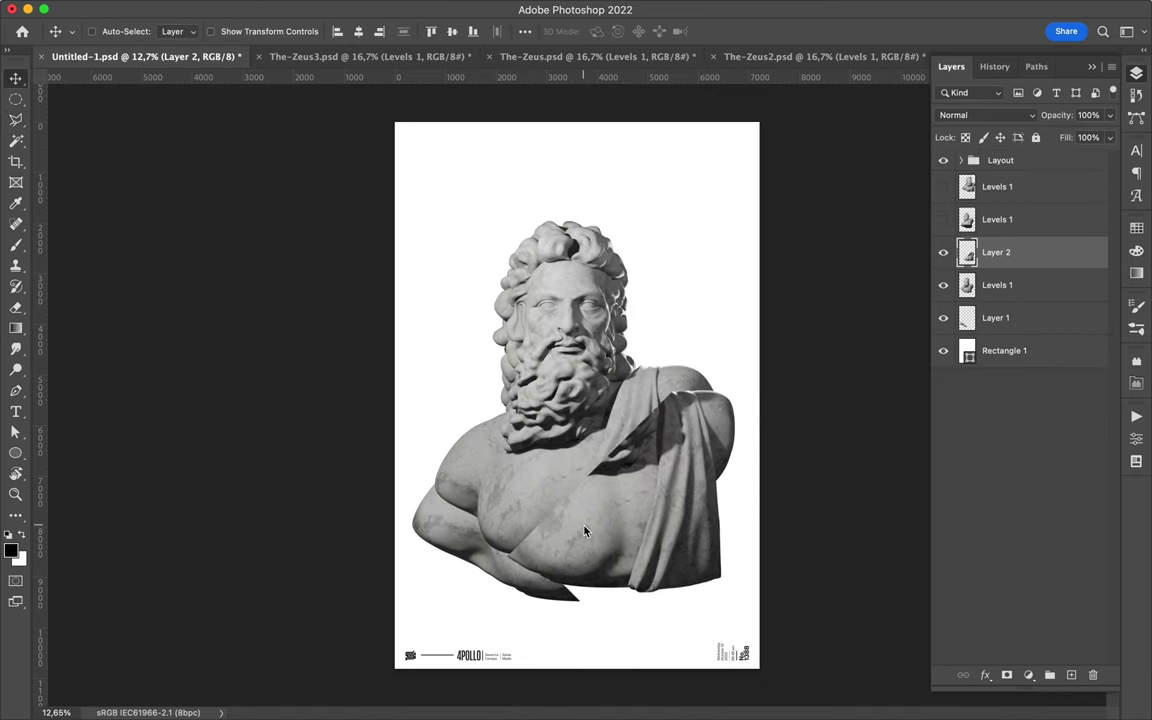
- Rescale the bust layers together and shift the lower torso piece downward
key(alt+shift+bracketleft)
key(alt+shift+bracketleft)
key(ctrl+t)
drag(573, 220, 587, 257)
key(Return)
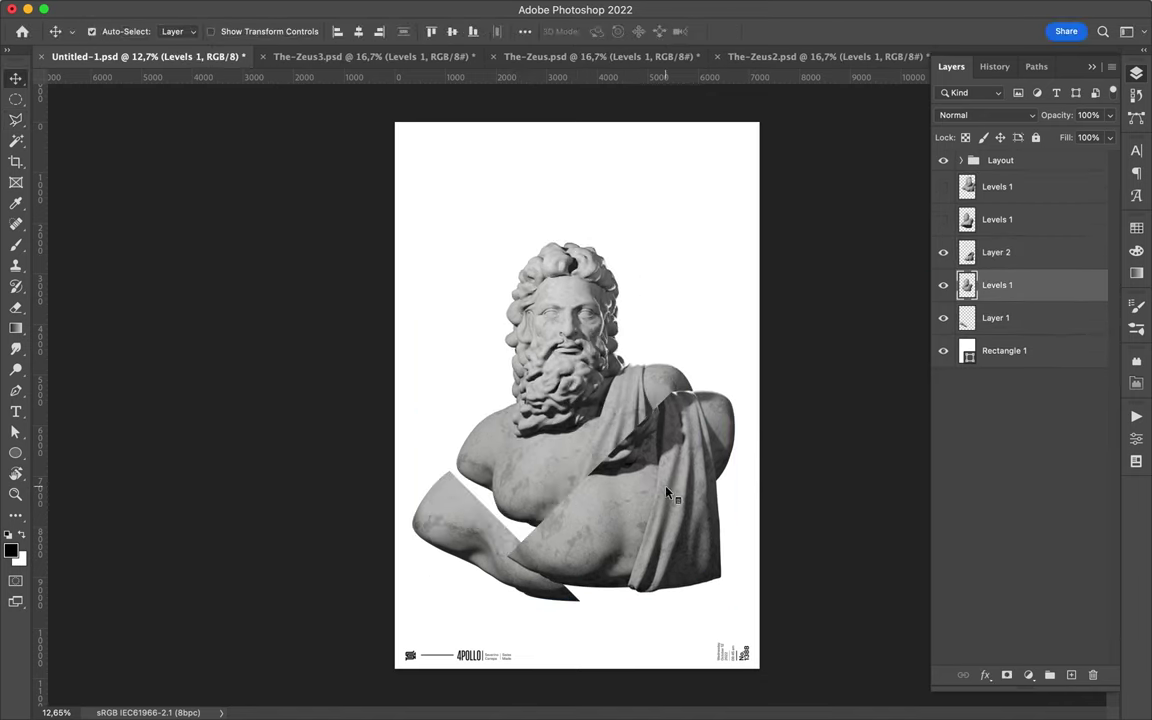
drag(527, 480, 527, 527)
- Enlarge and shift the right-shoulder drape piece on Layer 2
key(alt+bracketright)
key(alt+bracketright)
key(ctrl+t)
drag(745, 352, 771, 334)
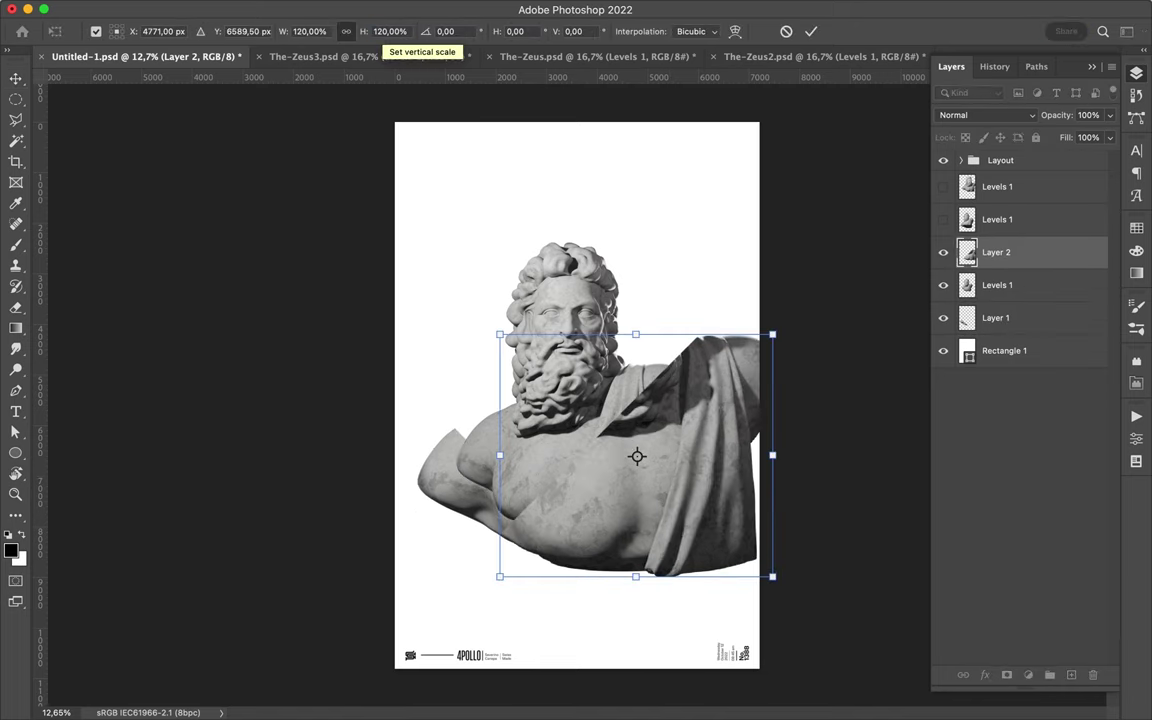
key(Return)
- Lasso the head onto a new layer and show the top Levels 1 layer again
key(l)
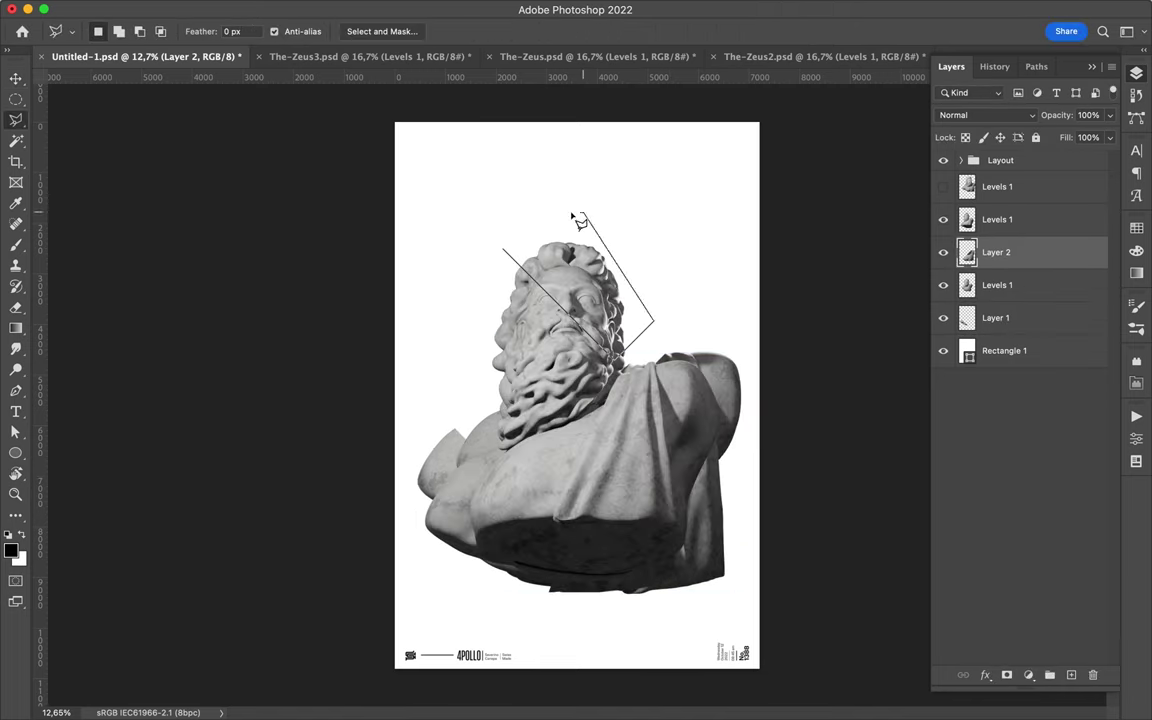
click(585, 212)
click(541, 211)
click(503, 250)
key(Return)
click(943, 219)
key(ctrl+j)
key(v)
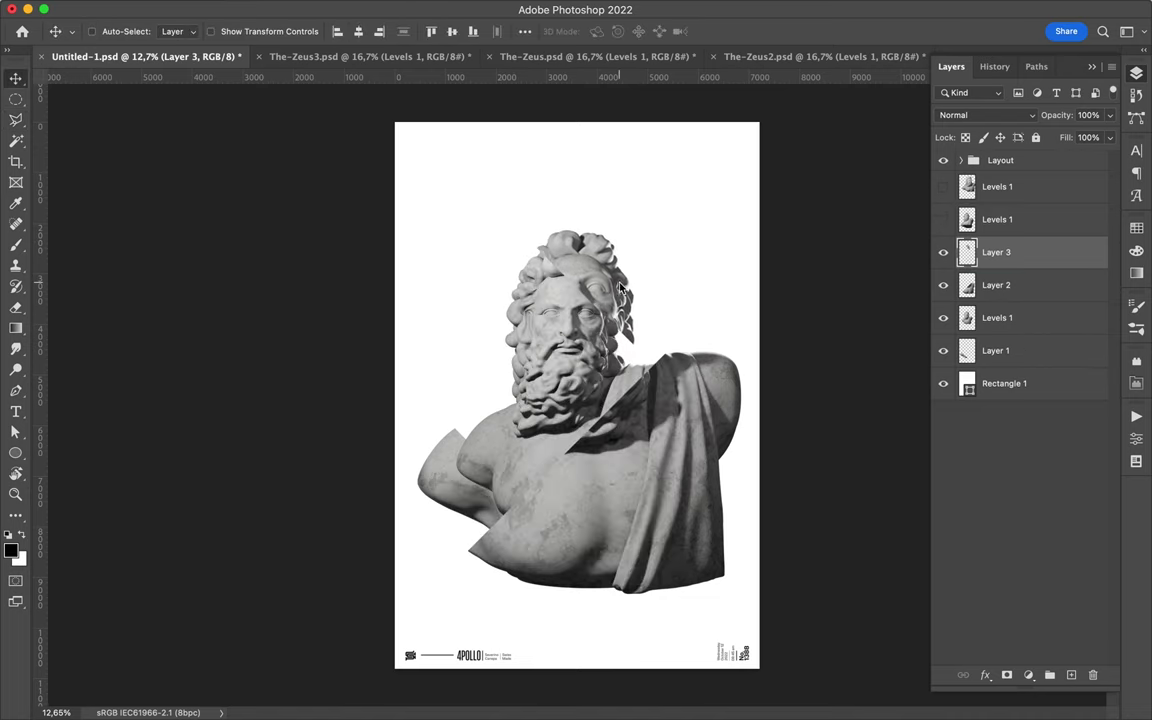
click(943, 186)
click(997, 186)
- Cut a diagonal head slice to a new layer, lift and enlarge it, then enable Drop Shadow on Layer 2
key(l)
click(556, 176)
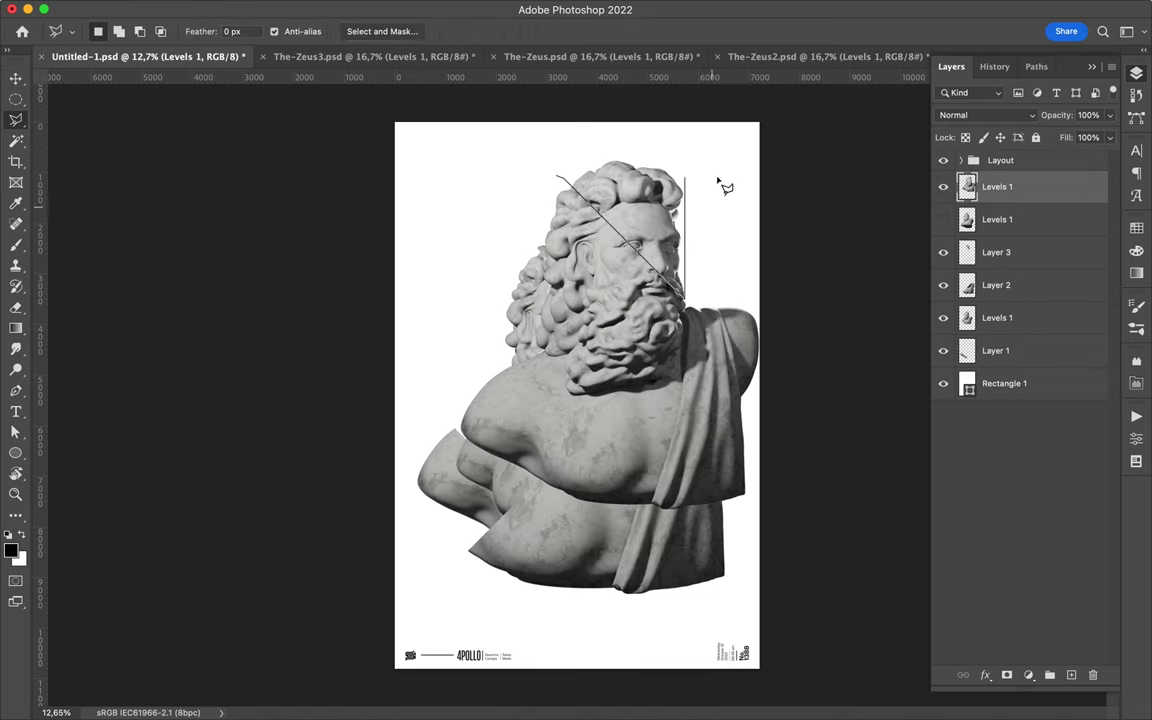
click(558, 177)
key(ctrl+j)
key(v)
mouse_move(600, 230)
mouse_down()
mouse_move(569, 253)
mouse_move(561, 203)
mouse_up()
key(ctrl+t)
click(1000, 318)
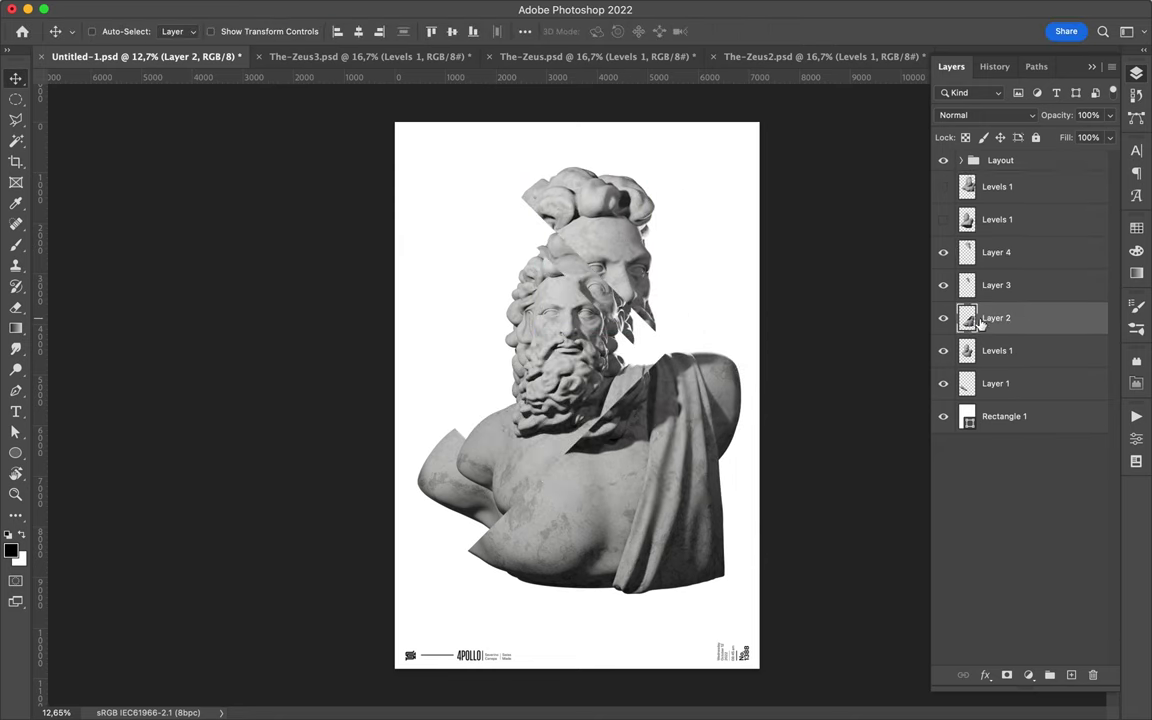
double_click(980, 320)
click(571, 612)
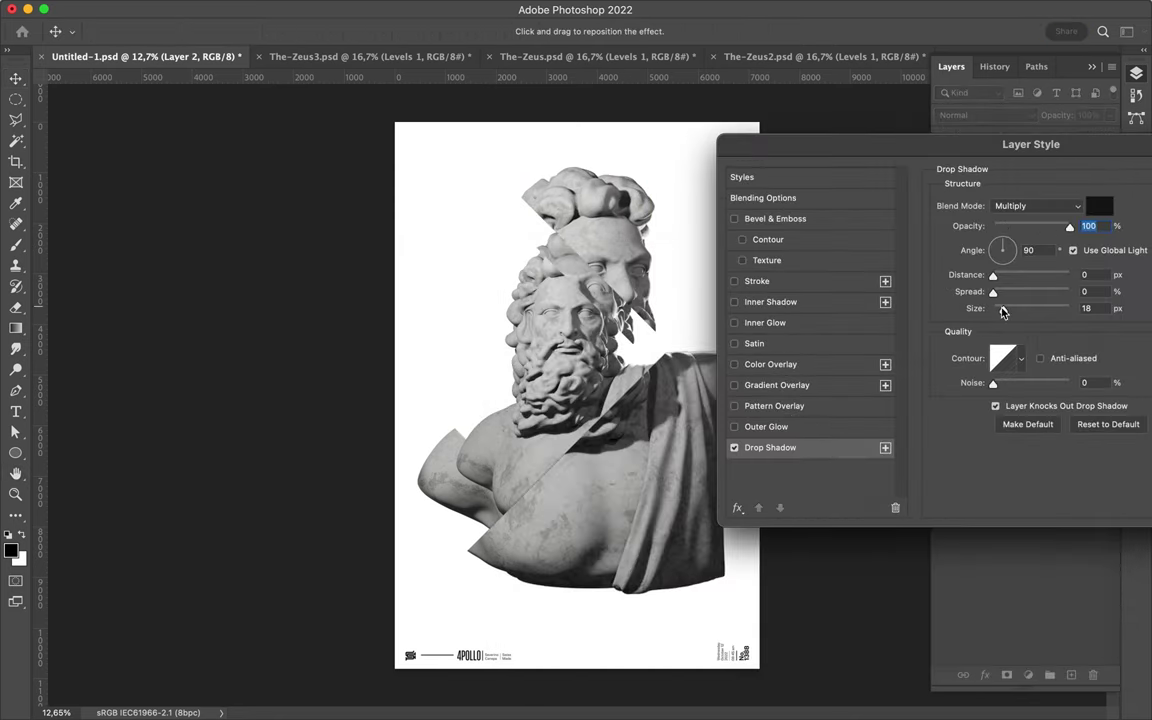
- Fine-tune and apply Layer 2's drop shadow, then copy its layer style
drag(986, 161, 821, 158)
click(1100, 172)
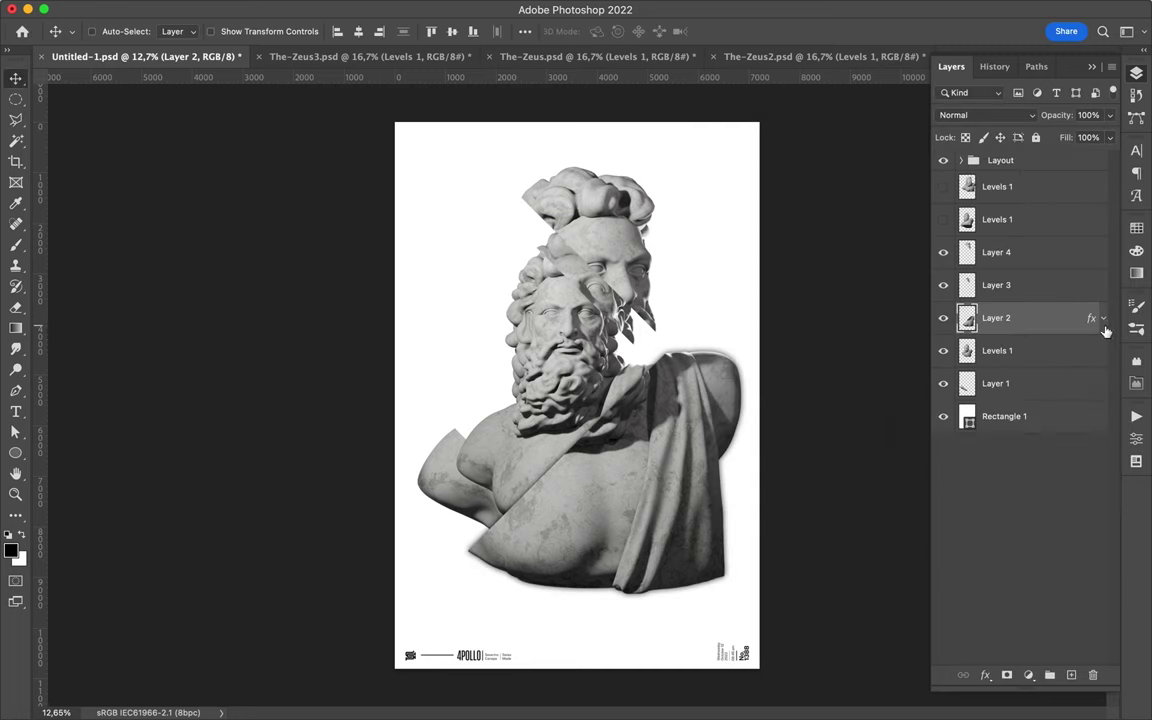
right_click(1035, 318)
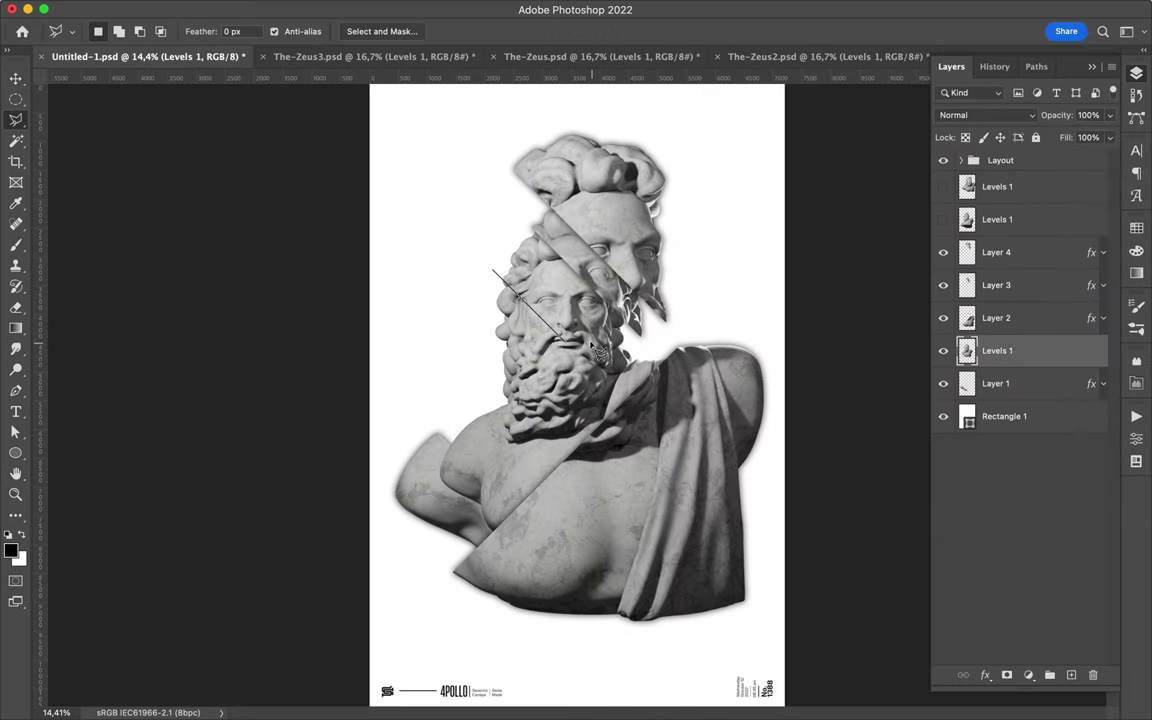
- Cut one more head slice to Layer 5 and nudge it slightly left into place
click(476, 282)
key(ctrl+j)
key(v)
drag(533, 352, 522, 349)
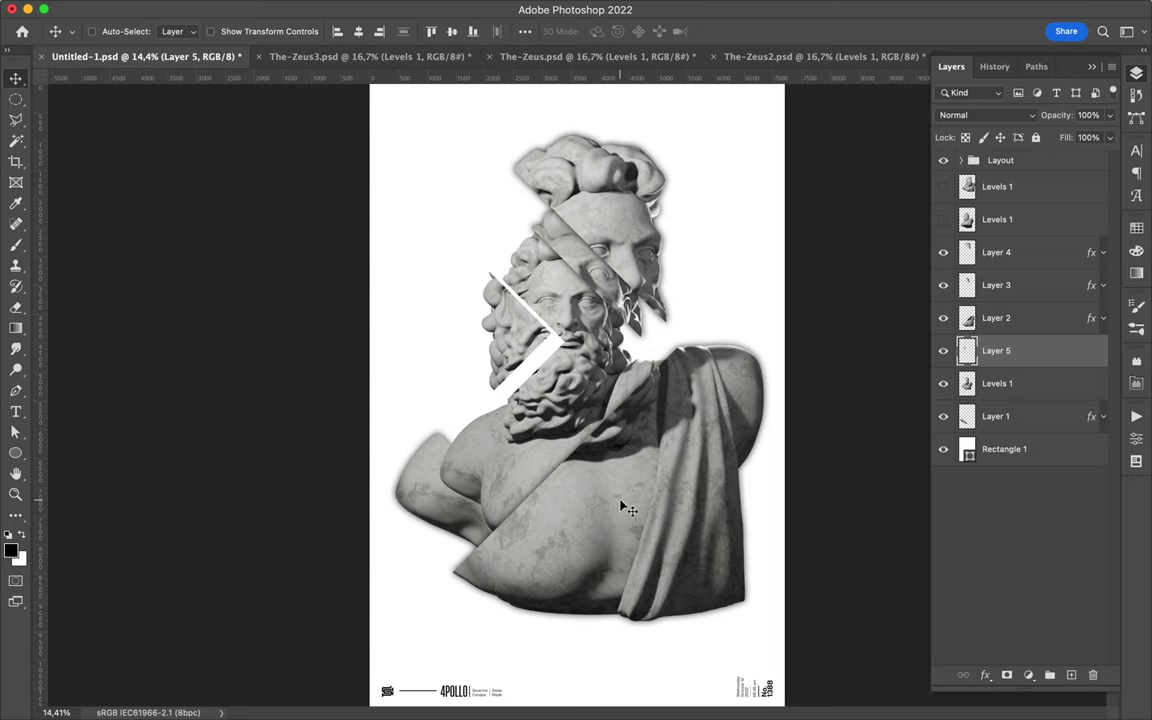
drag(522, 368, 518, 362)
- Paste the drop shadow onto Layer 5 and give the background a magenta-to-cyan gradient fill
right_click(1000, 350)
click(870, 392)
click(201, 62)
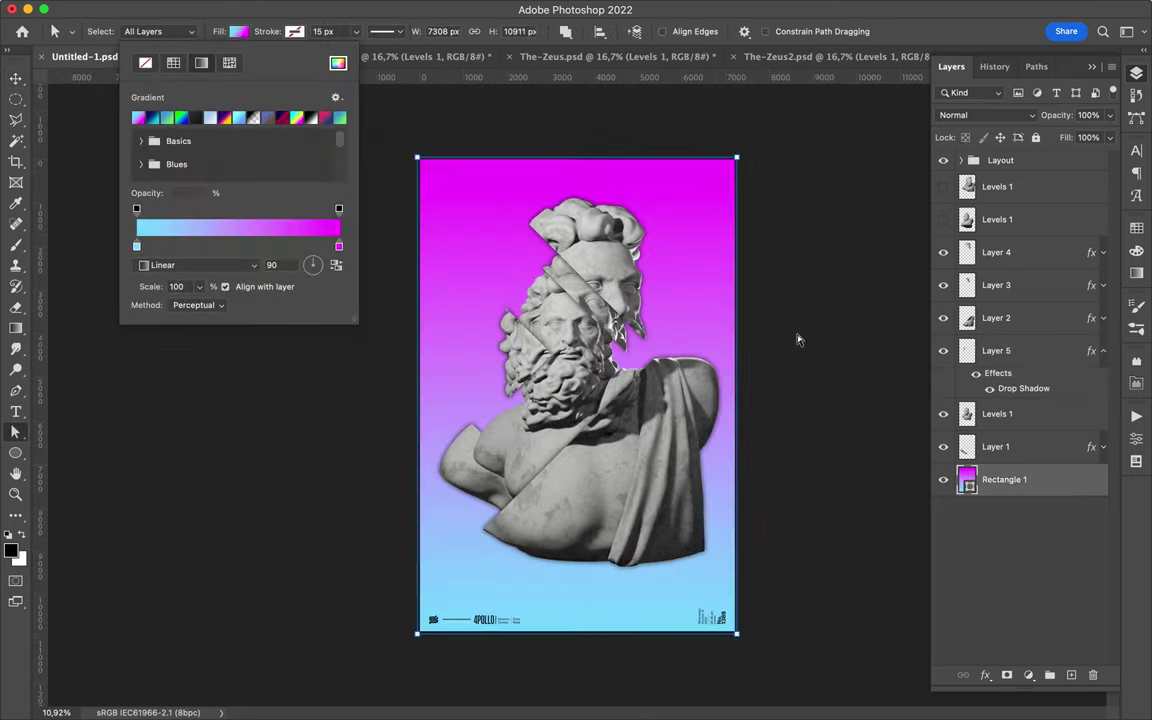
- Draw a circle with no fill and a white stroke, then move and enlarge it around the head
key(v)
key(ctrl+0)
key(u)
click(1016, 548)
click(177, 31)
click(122, 80)
key(v)
drag(545, 301, 694, 430)
key(ctrl+t)
key(Return)
- Move the ring layer next to Layer 5 and shrink a duplicate ring to 77.64%
key(F7)
key(a)
mouse_move(997, 160)
mouse_down()
mouse_move(1067, 216)
mouse_move(1018, 350)
mouse_move(1010, 345)
mouse_move(1000, 432)
mouse_up()
key(v)
key(ctrl+t)
drag(695, 445, 666, 415)
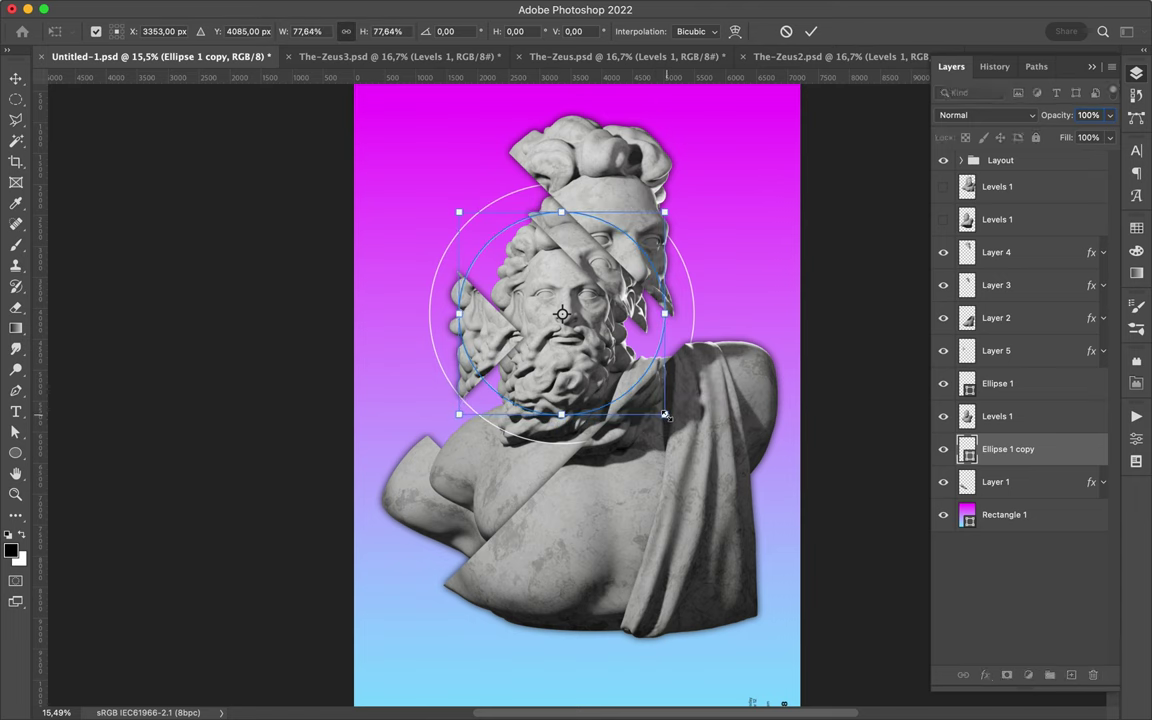
- Give the inner ring a thicker stroke and fit the poster in view
key(a)
click(344, 31)
click(615, 340)
key(ctrl+0)
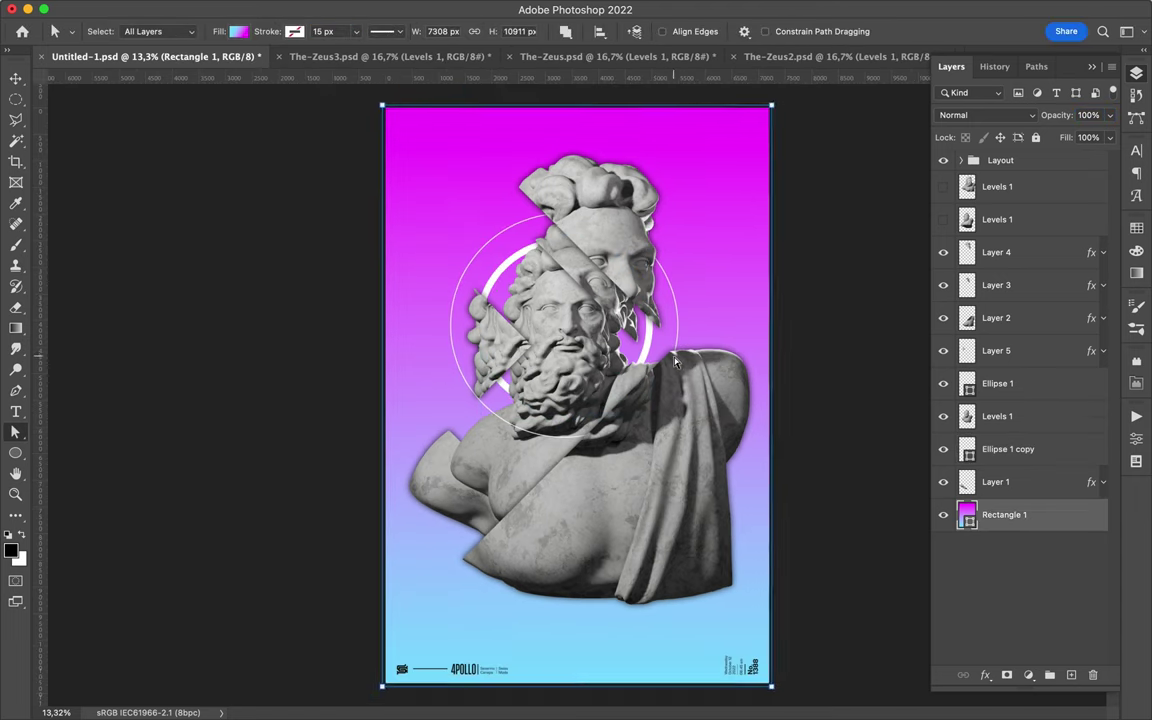
key(v)
- Mask the inner ring, raise it above the head slices, and paint out the overlap with the torso
click(1007, 675)
drag(1008, 451, 1041, 282)
ctrl+click(967, 482)
key(b)
key(v)
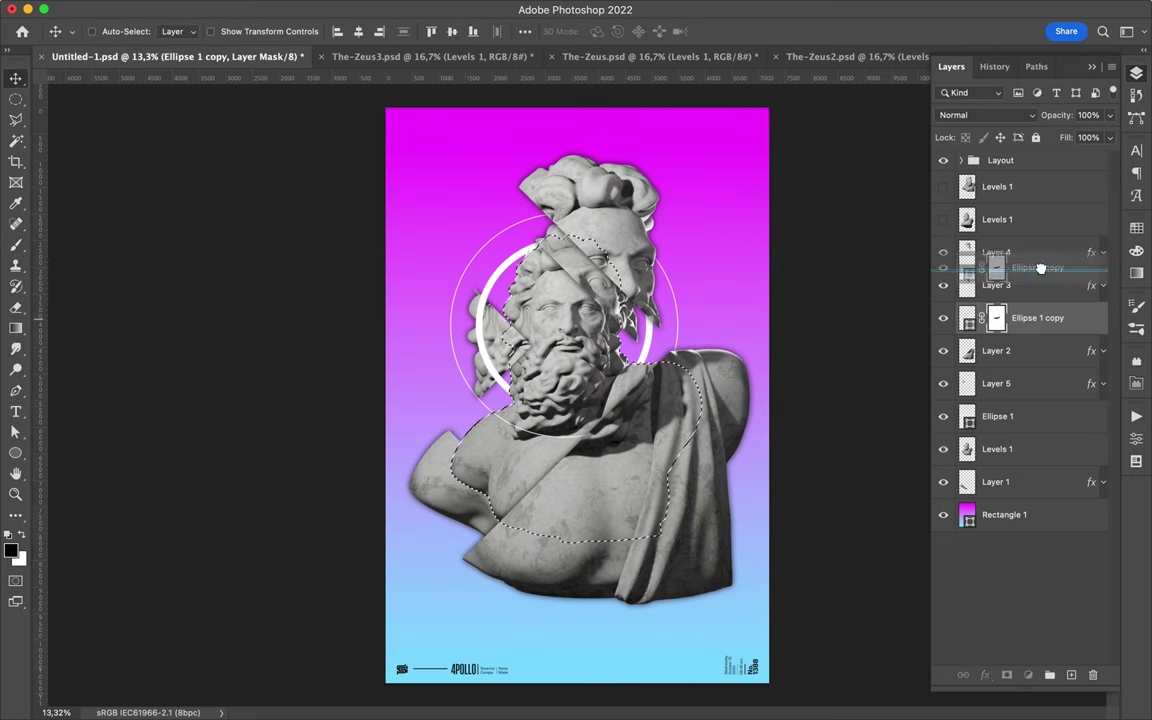
key(m)
key(ctrl+d)
key(v)
scroll(617, 381, up, 2)
scroll(608, 376, down, 3)
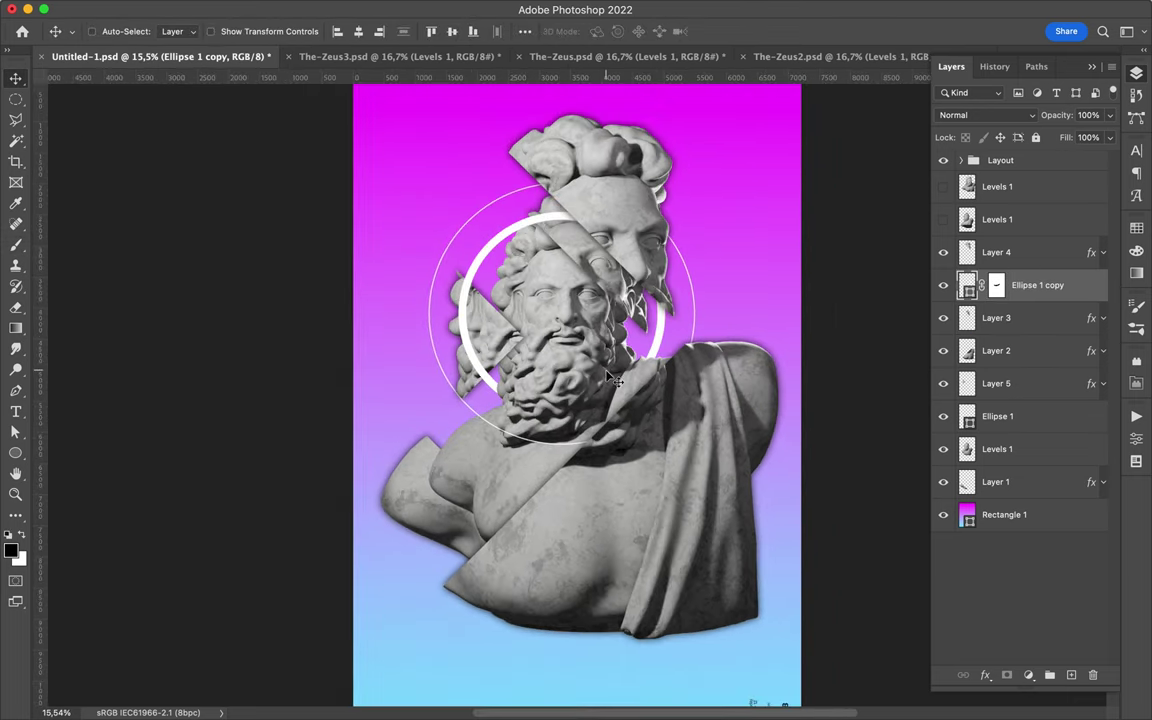
- Duplicate the gradient rectangle and move the copy to the top of the stack
click(1004, 514)
key(ctrl+j)
key(ctrl+shift+bracketright)
click(985, 115)
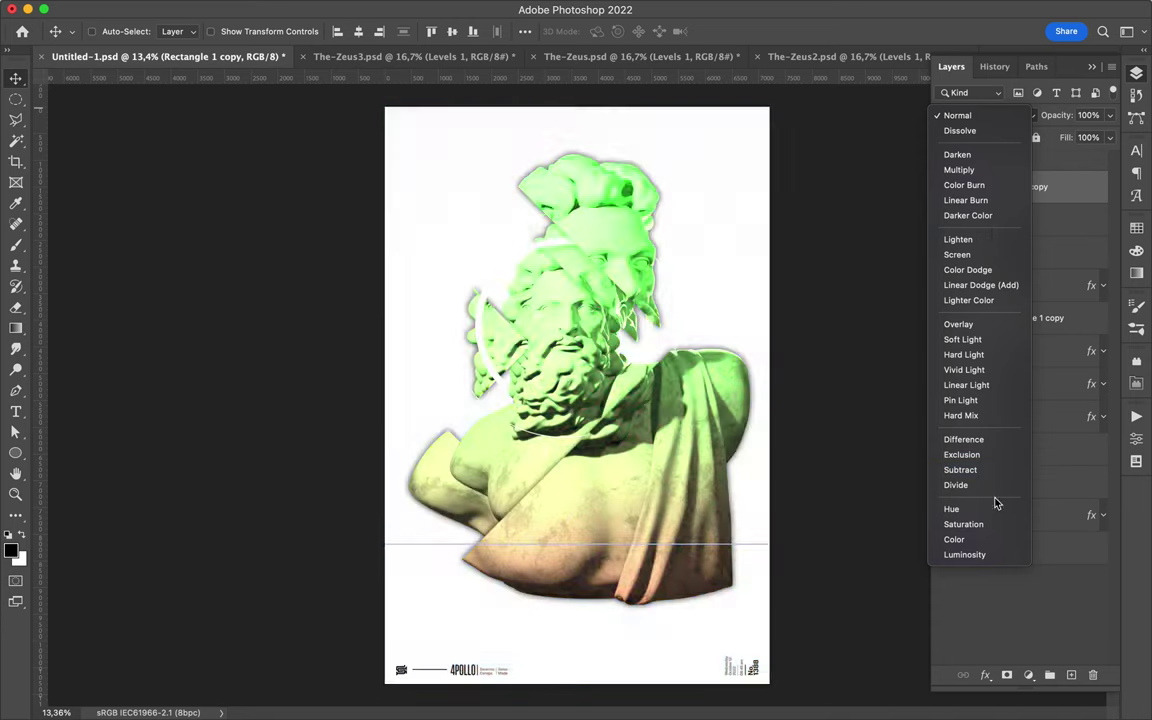
- Move the Ellipse 1 ring up and set the gradient copy to Overlay at 16% fill
key(Escape)
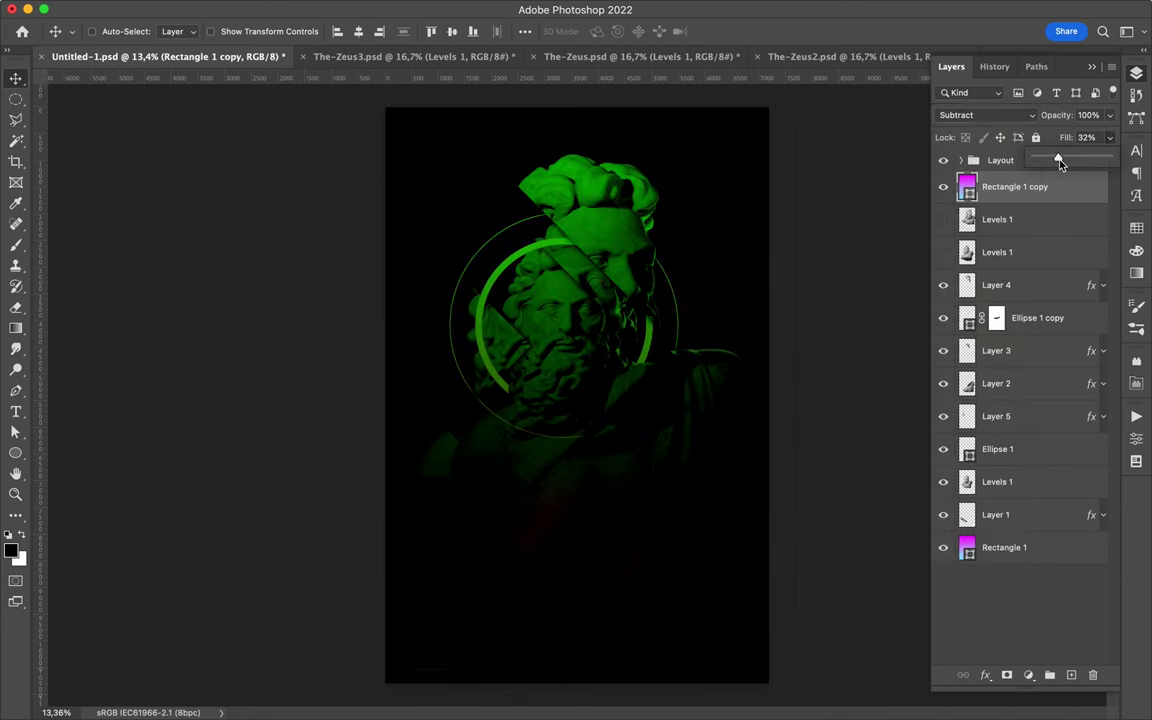
drag(998, 449, 1010, 205)
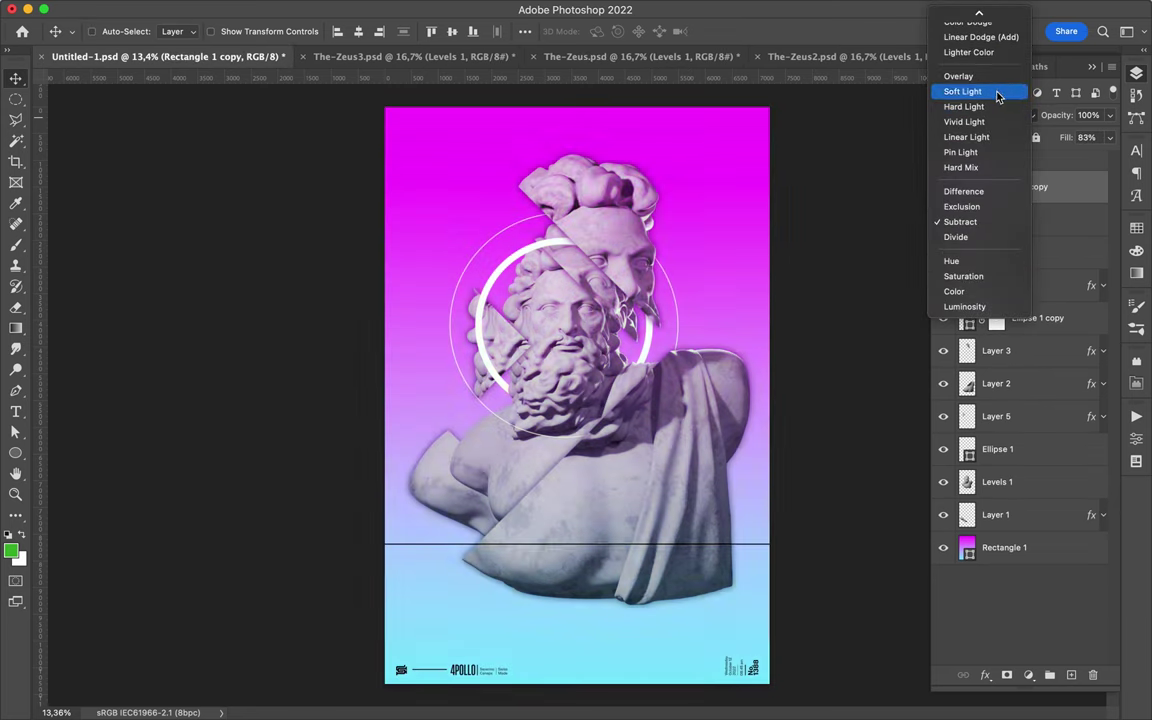
click(958, 76)
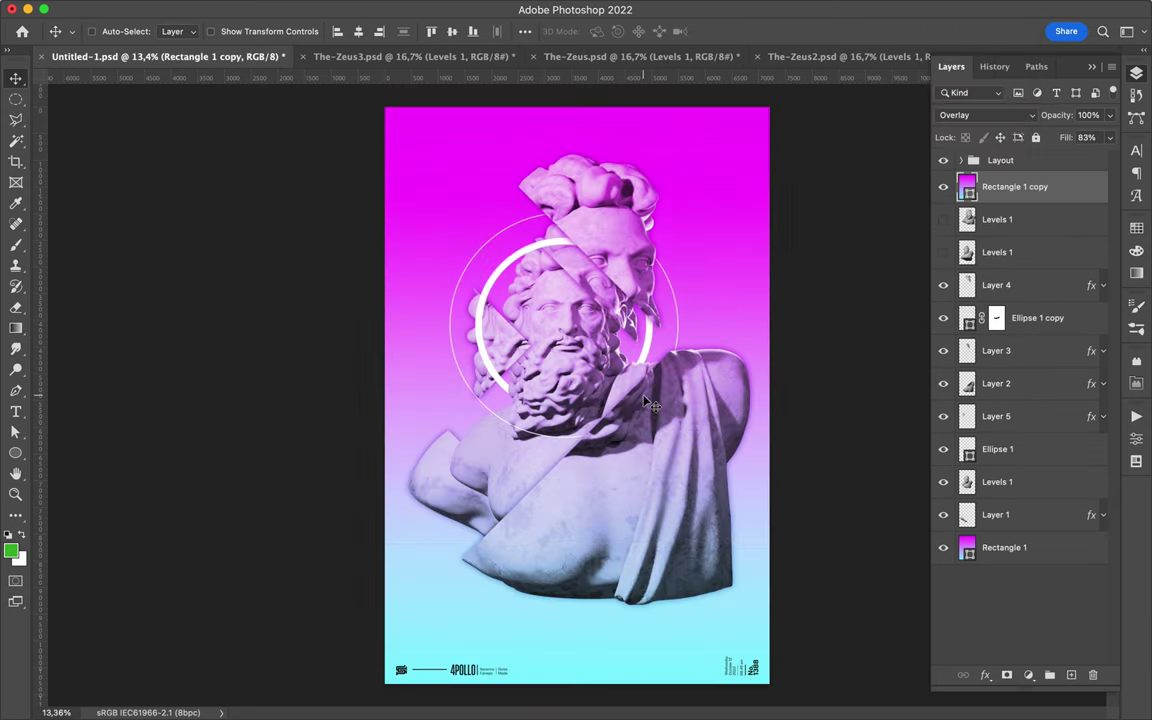
click(1109, 137)
drag(1096, 160, 1050, 162)
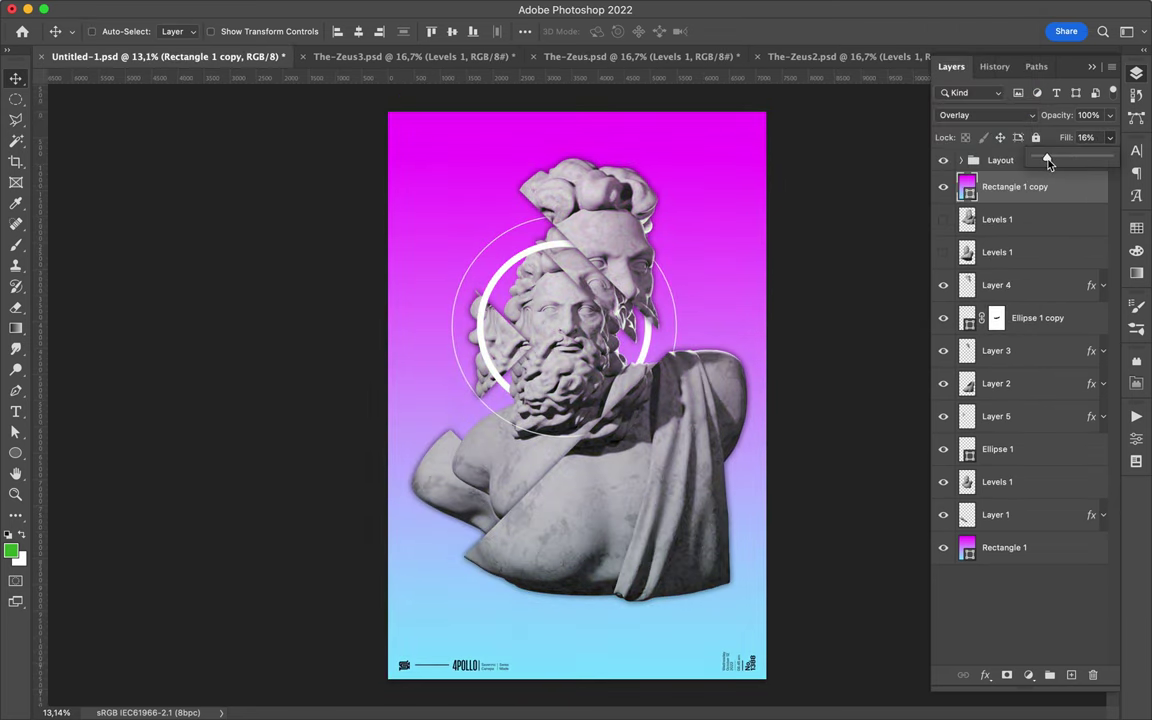
- Draw a new Ellipse 2 circle over the head
key(u)
scroll(638, 422, up, 2)
scroll(638, 422, down, 2)
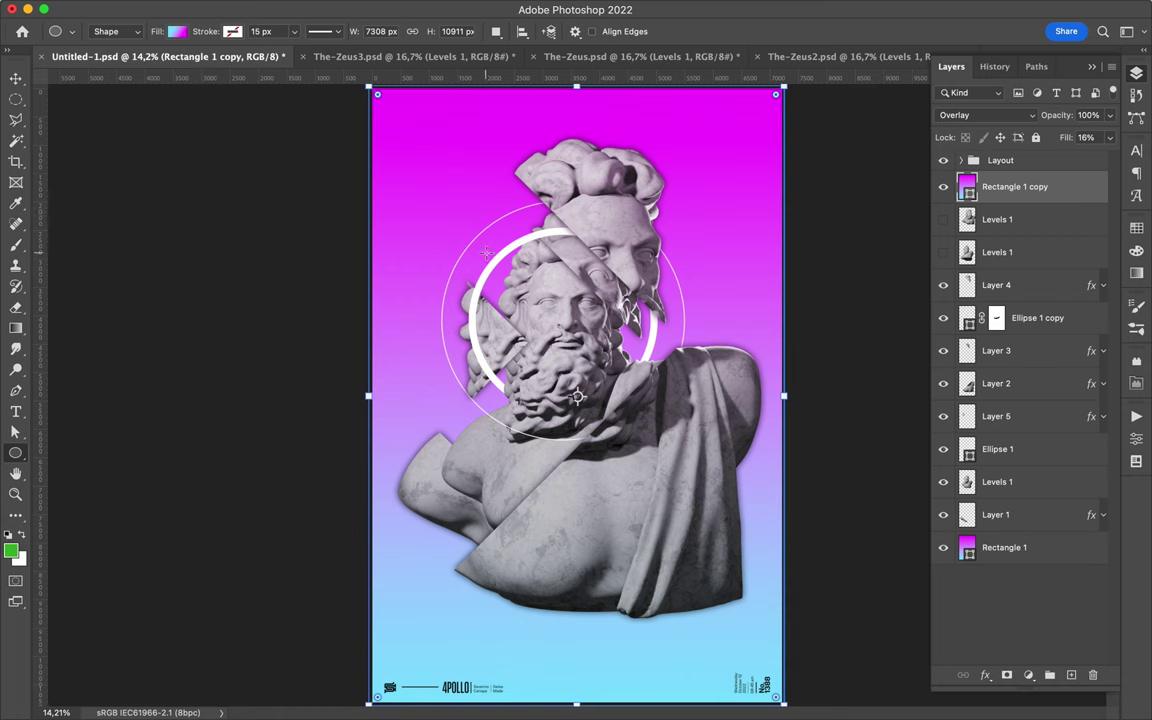
drag(580, 355, 578, 352)
- Move Ellipse 2 just above Rectangle 1 and rasterize it
drag(1000, 186, 1000, 535)
key(ctrl+t)
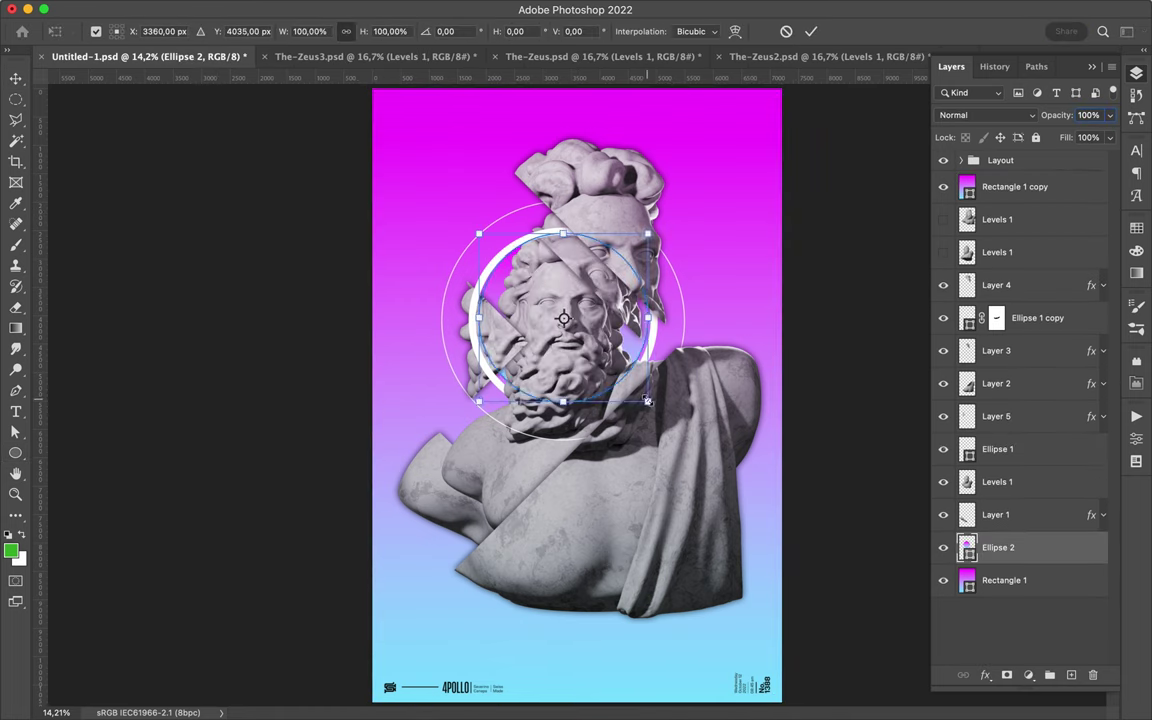
key(Return)
right_click(1000, 547)
click(885, 449)
key(ctrl+t)
key(Return)
- Duplicate Layer 2 and copy a circular area of the bust to a new layer
key(ctrl+j)
key(m)
mouse_move(645, 538)
mouse_down()
mouse_move(720, 612)
mouse_move(689, 545)
mouse_up()
key(ctrl+j)
key(v)
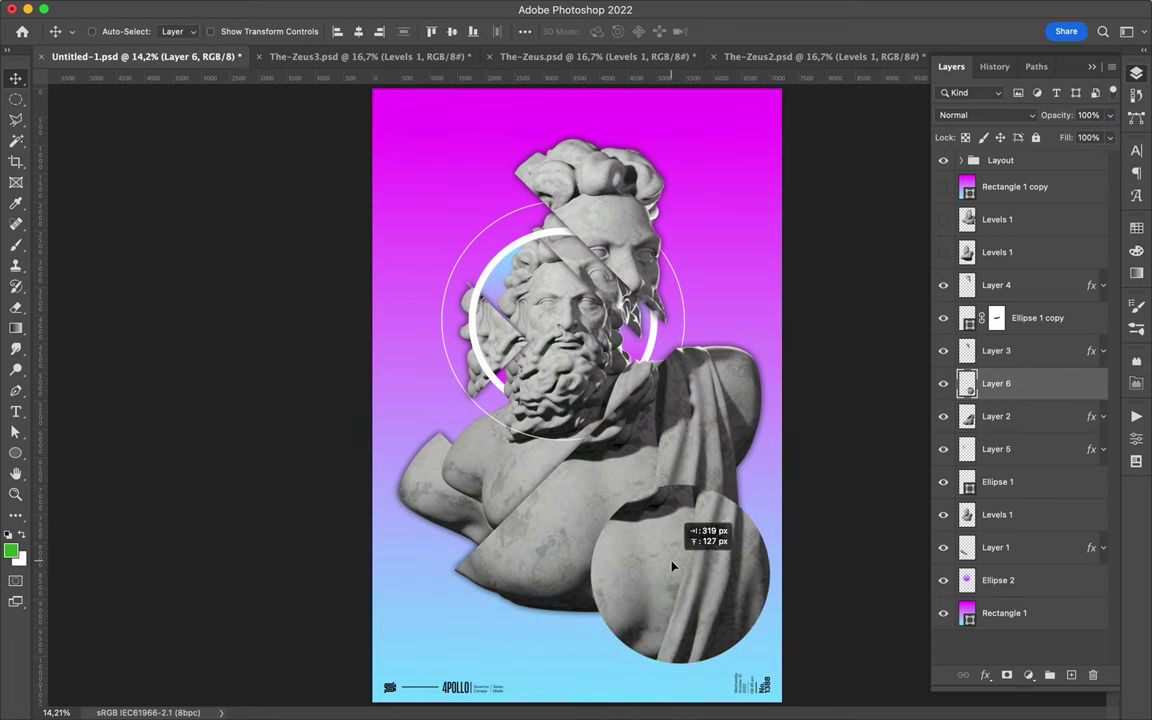
key(ctrl+t)
text(1)
key(Escape)
- Gaussian-blur the circular piece at radius 37,4, then enlarge and rotate it in the foreground
key(ctrl+alt+f)
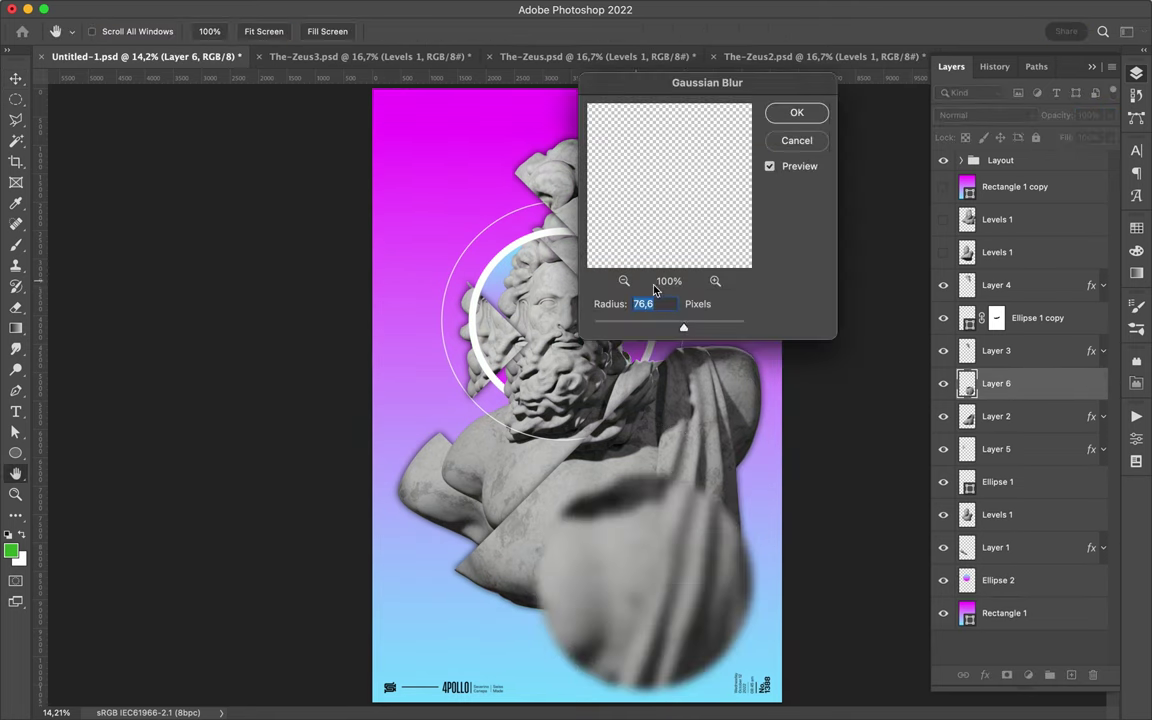
key(Return)
key(ctrl+t)
drag(781, 456, 645, 554)
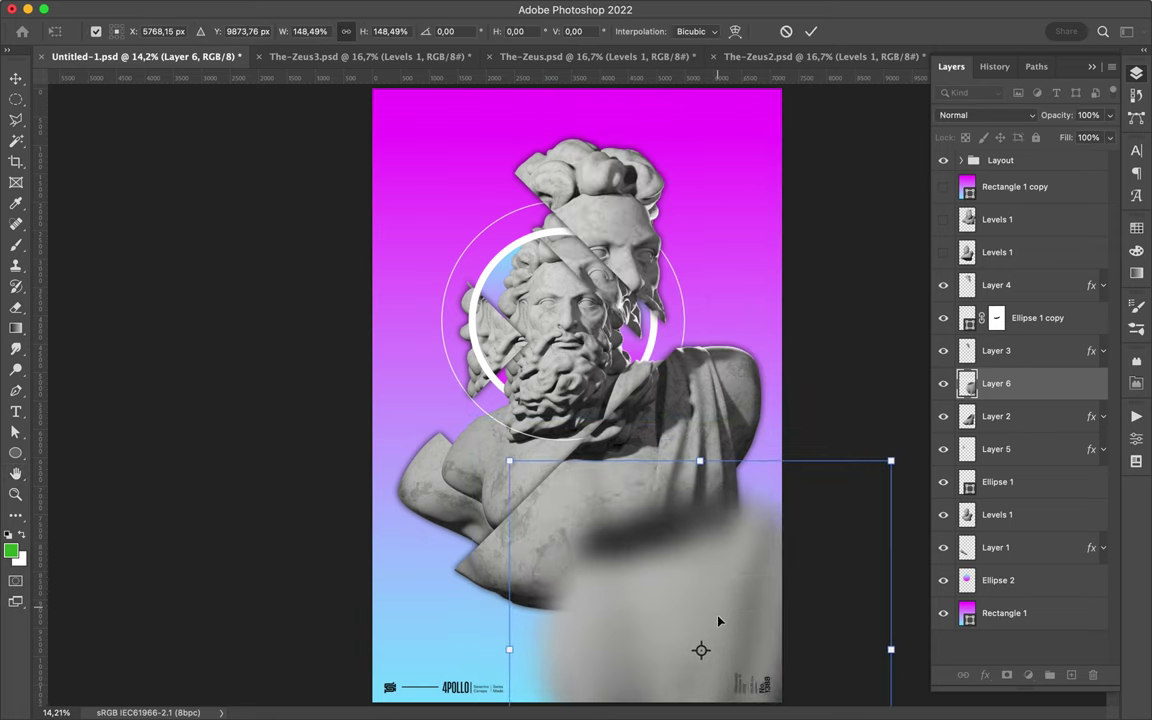
key(ctrl+minus)
mouse_move(527, 643)
mouse_down()
mouse_move(518, 362)
mouse_move(665, 505)
mouse_move(733, 508)
mouse_move(410, 184)
mouse_up()
key(Return)
- Copy a small circular fragment to Layer 7 and apply the same blur
key(ctrl+0)
key(m)
key(ctrl+j)
key(v)
key(ctrl+alt+f)
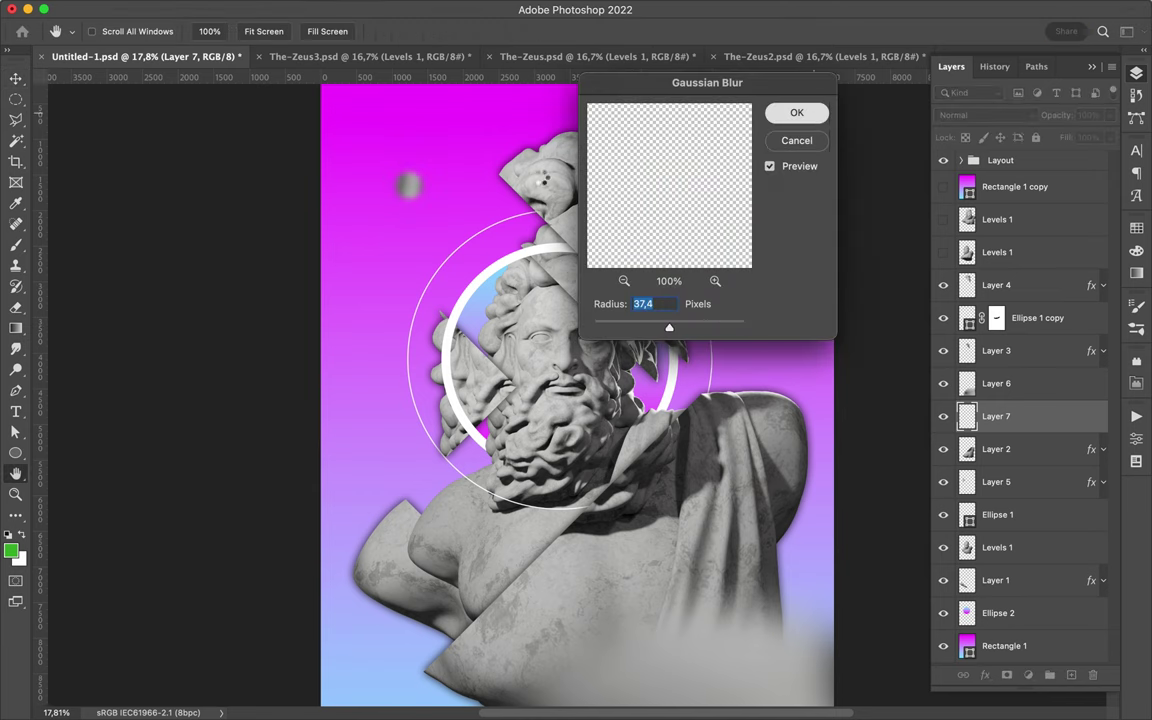
key(Return)
- Duplicate the blurred fragment as Layer 7 copy and place both beneath Layer 1
mouse_move(410, 184)
mouse_down()
mouse_move(432, 178)
mouse_move(437, 250)
mouse_up()
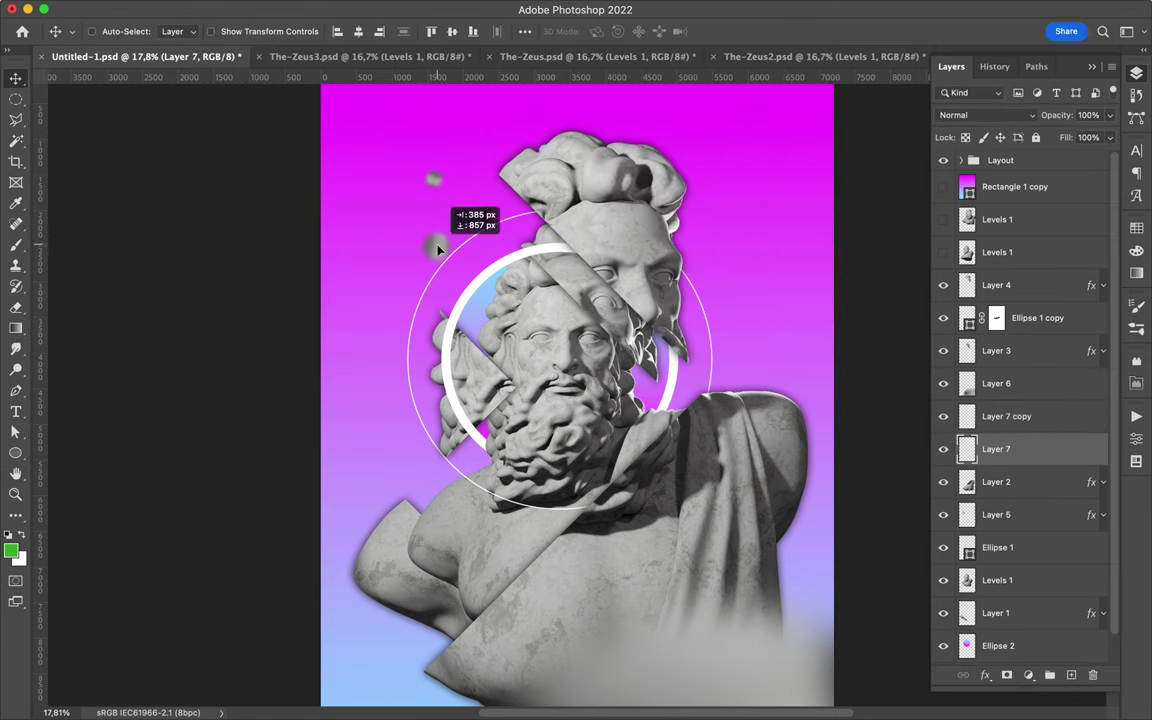
scroll(437, 250, down, 2)
key(ctrl+bracketleft)
key(ctrl+bracketleft)
key(ctrl+bracketleft)
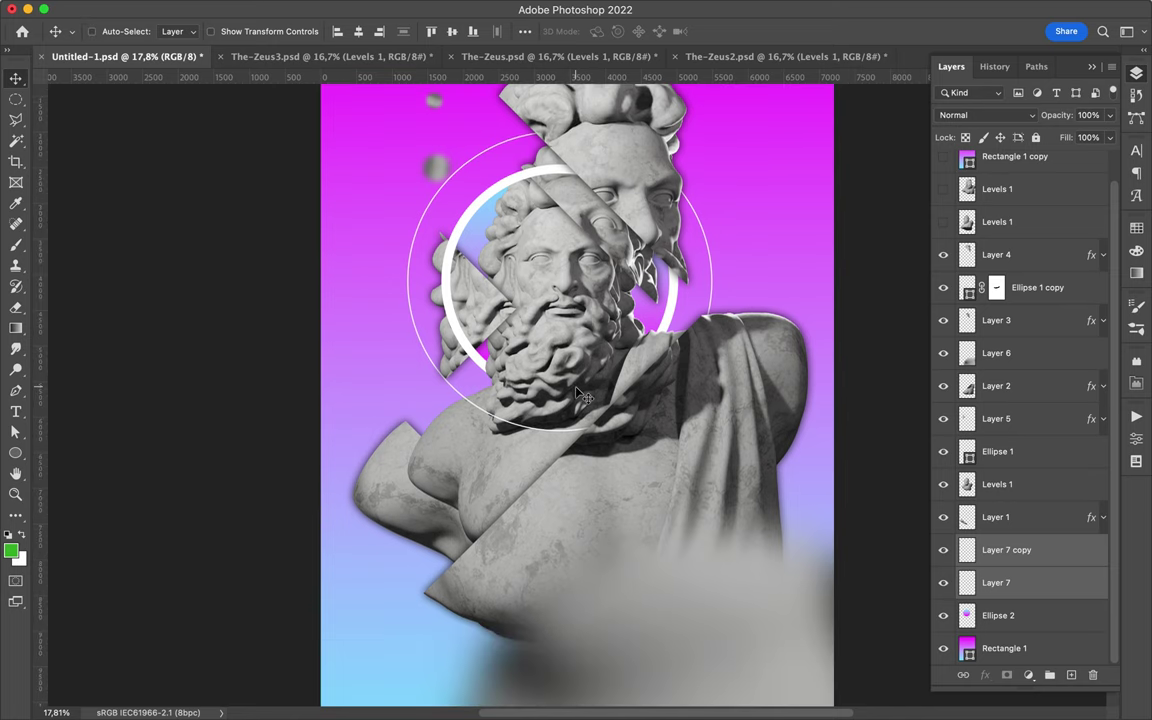
alt+scroll(585, 397, down, 2)
- Draw a tall rectangle over the upper bust with no fill and a 55 px stroke
key(u)
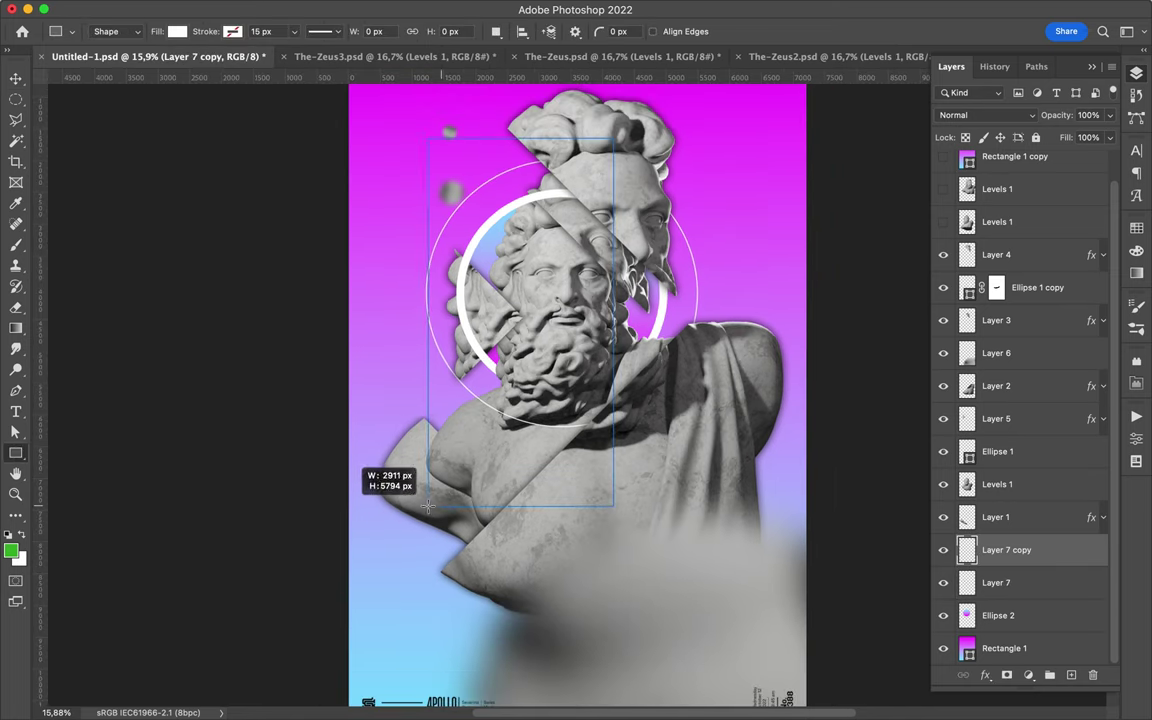
drag(441, 505, 400, 495)
click(177, 31)
click(128, 84)
key(a)
click(325, 31)
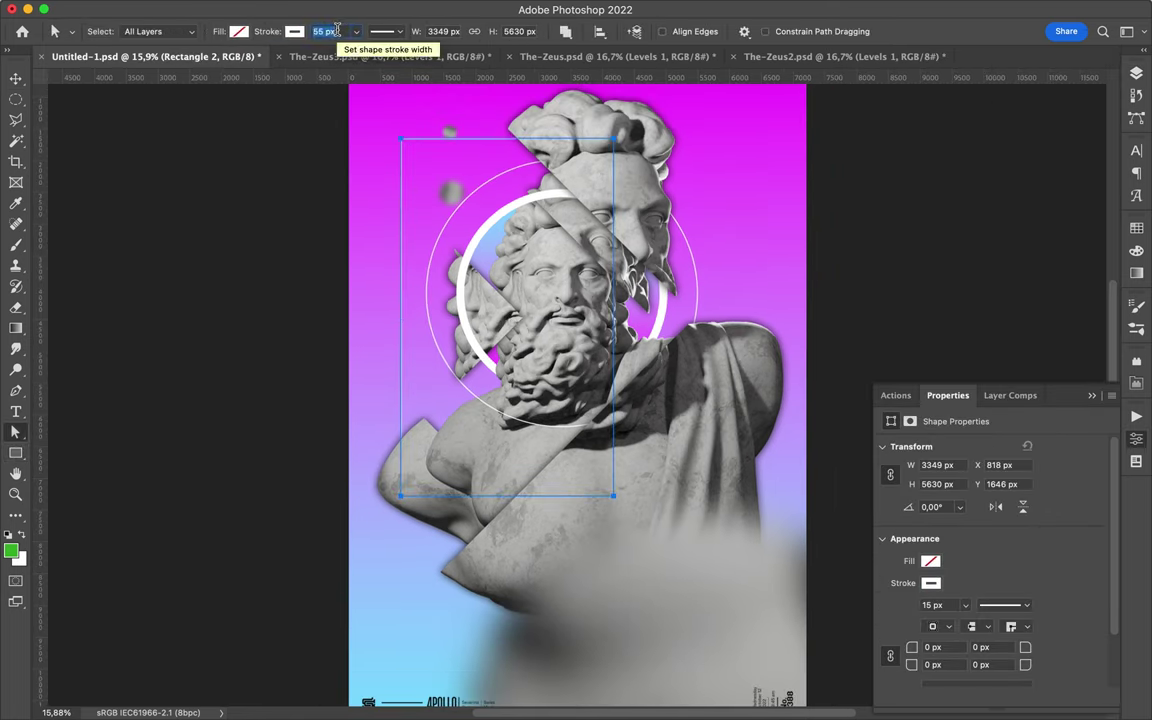
text(55)
key(Return)
- Add a layer mask to Rectangle 2 and hide its outline where it crosses the head
click(1136, 73)
click(1005, 583)
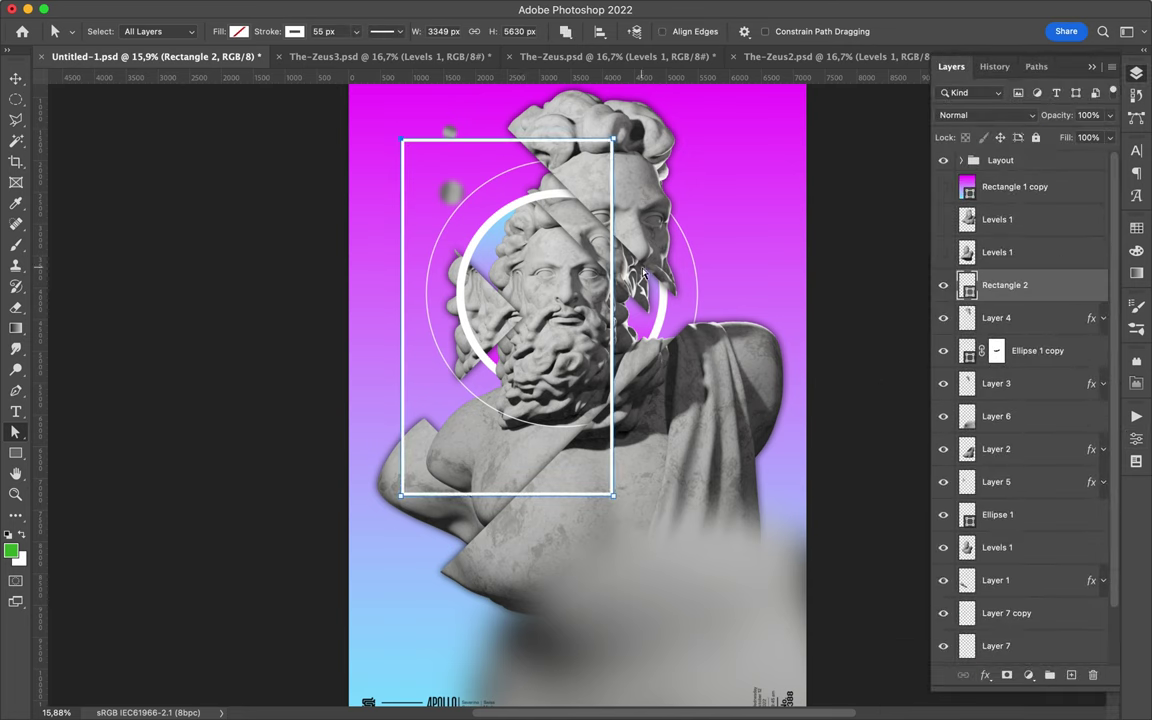
click(1007, 675)
key(v)
click(995, 317)
ctrl+click(966, 317)
key(b)
click(996, 285)
key(d)
drag(525, 140, 611, 175)
- Mask out Rectangle 2's outline behind the torso piece
key(v)
click(995, 449)
ctrl+click(966, 449)
key(b)
click(996, 285)
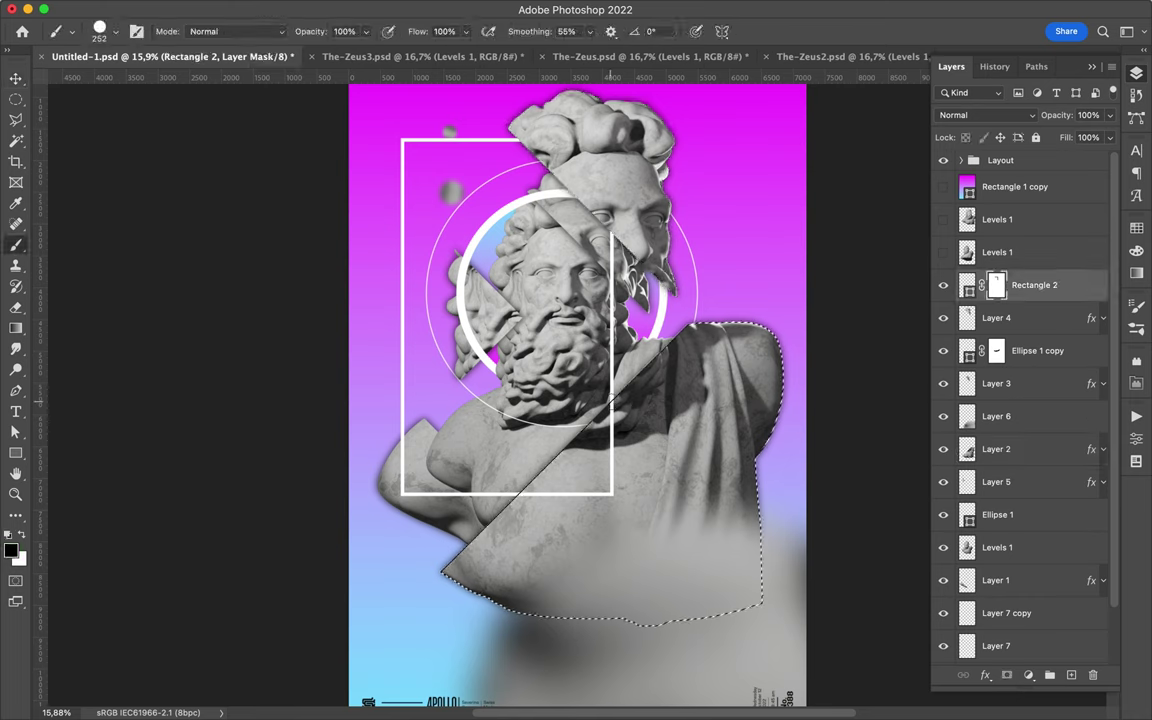
- Turn on auto-select layers and pick the Layer 2 statue piece on the canvas
key(v)
key(a)
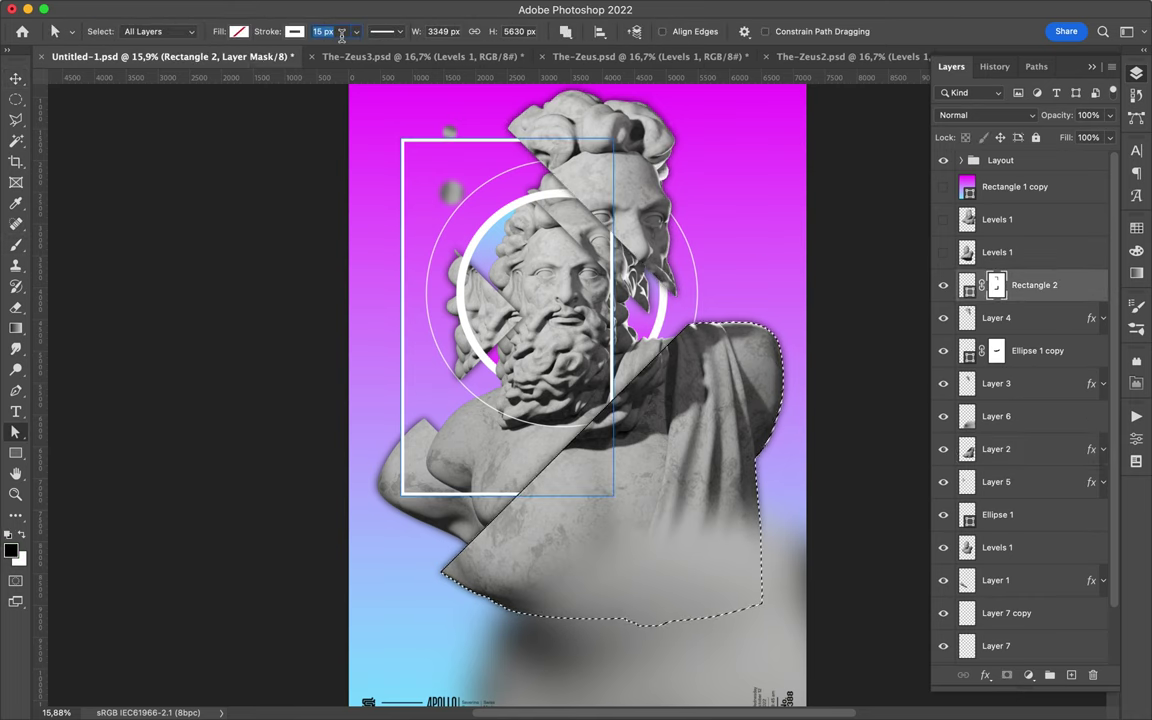
key(v)
scroll(575, 251, down, 2)
click(92, 31)
click(475, 248)
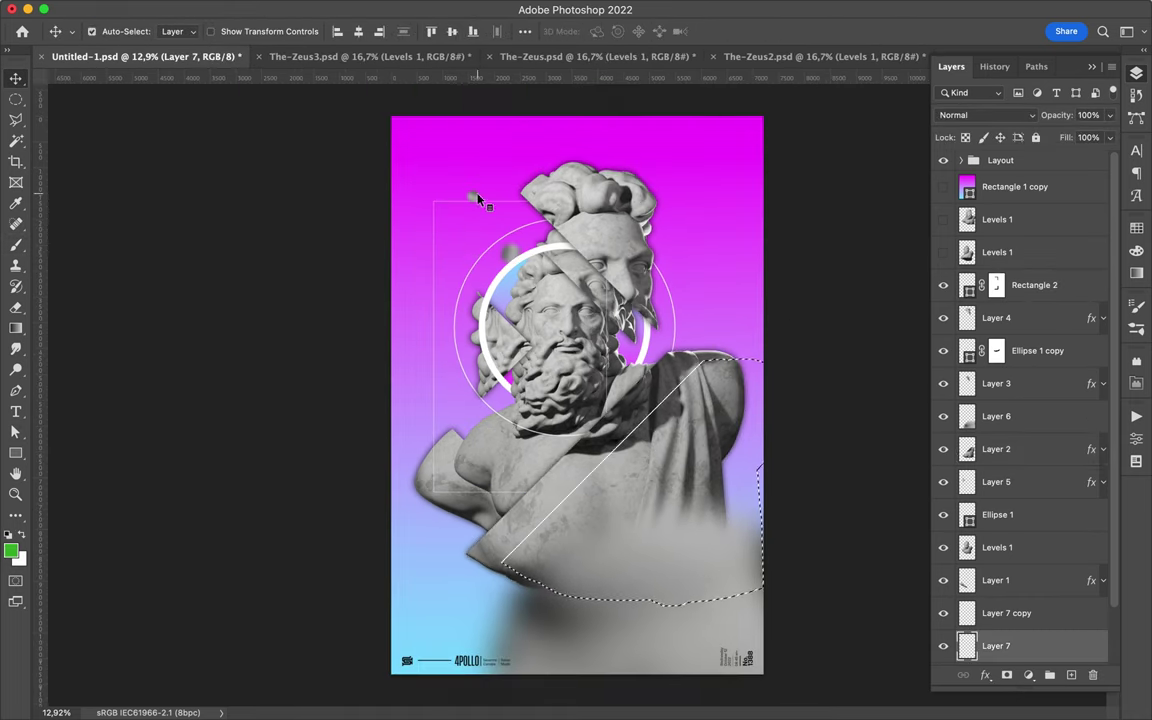
click(650, 483)
- Duplicate Layer 2 and enlarge the copy
key(ctrl+j)
key(ctrl+t)
drag(655, 490, 771, 535)
key(Return)
- Apply a 224 px Gaussian Blur to the Layer 2 copy
right_click(1040, 449)
key(Escape)
click(378, 10)
click(424, 39)
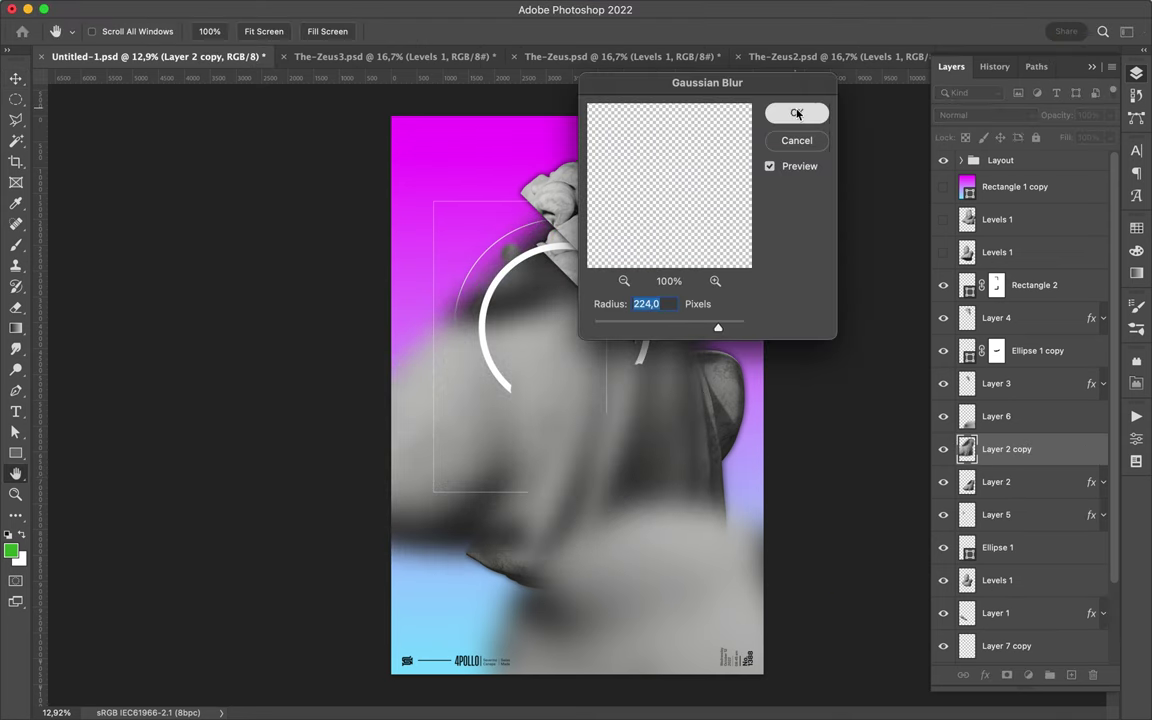
click(797, 113)
- Move the blurred copy beneath Rectangle 1 copy and rotate it to about 51°
scroll(470, 300, down, 2)
key(ctrl+t)
drag(674, 288, 513, 279)
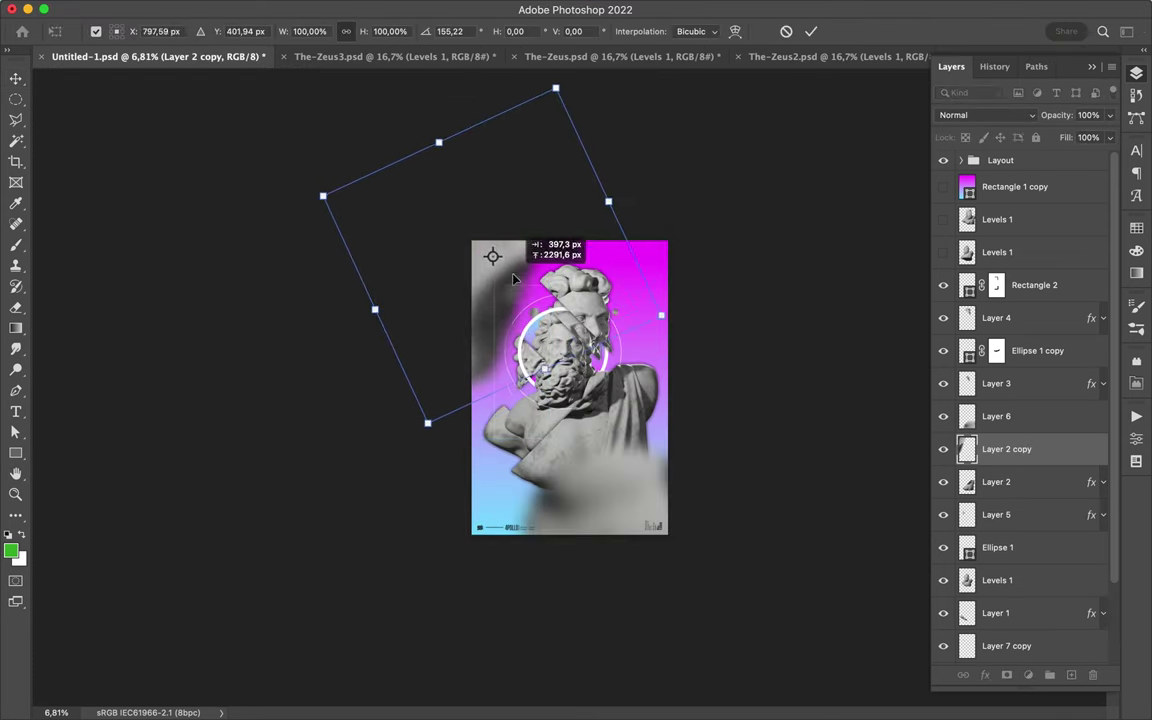
key(Return)
drag(995, 210, 995, 212)
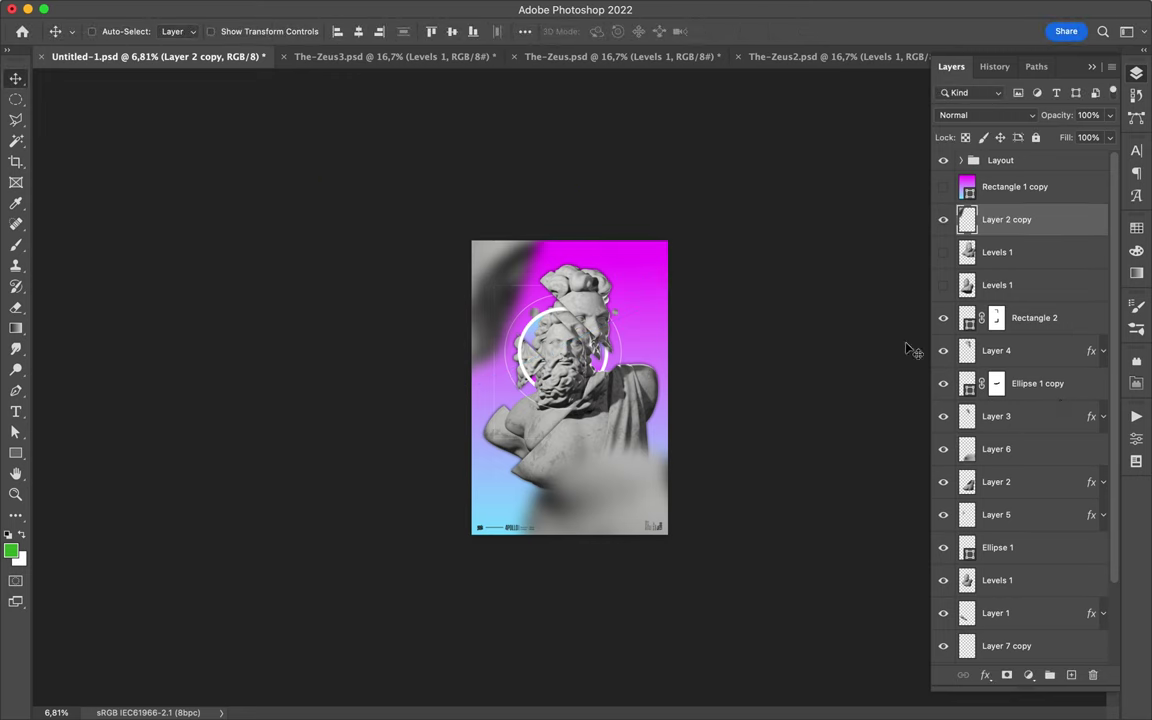
key(ctrl+t)
drag(617, 90, 547, 220)
scroll(420, 420, up, 2)
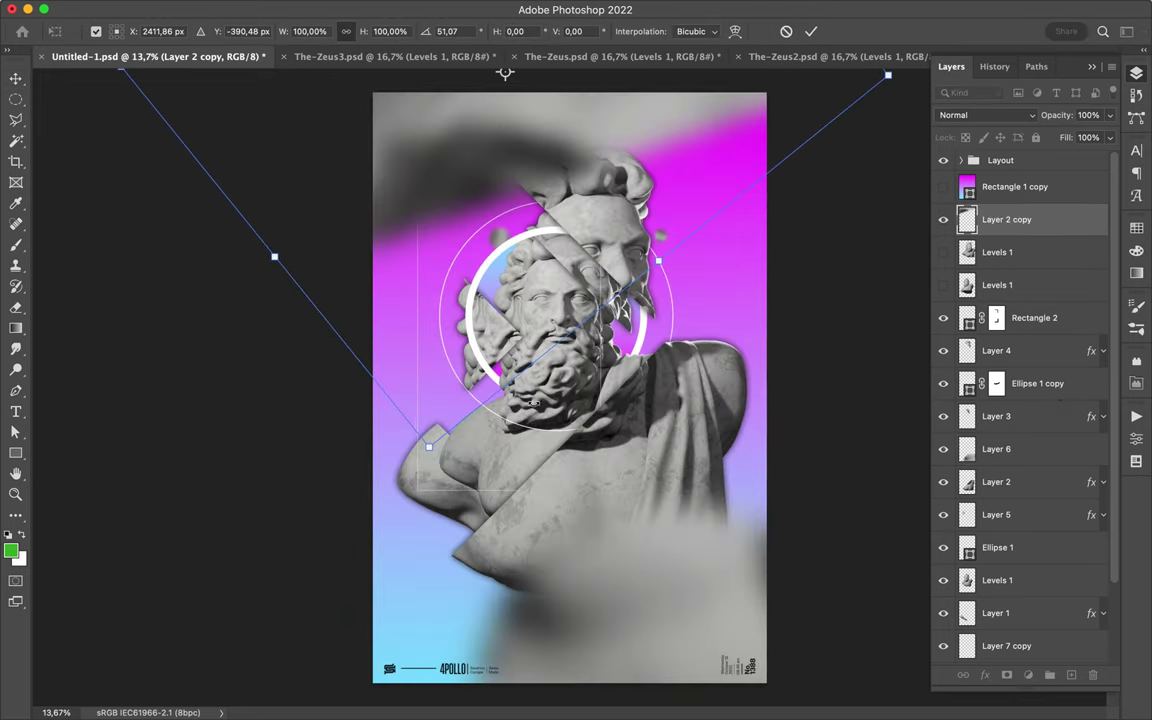
key(Return)
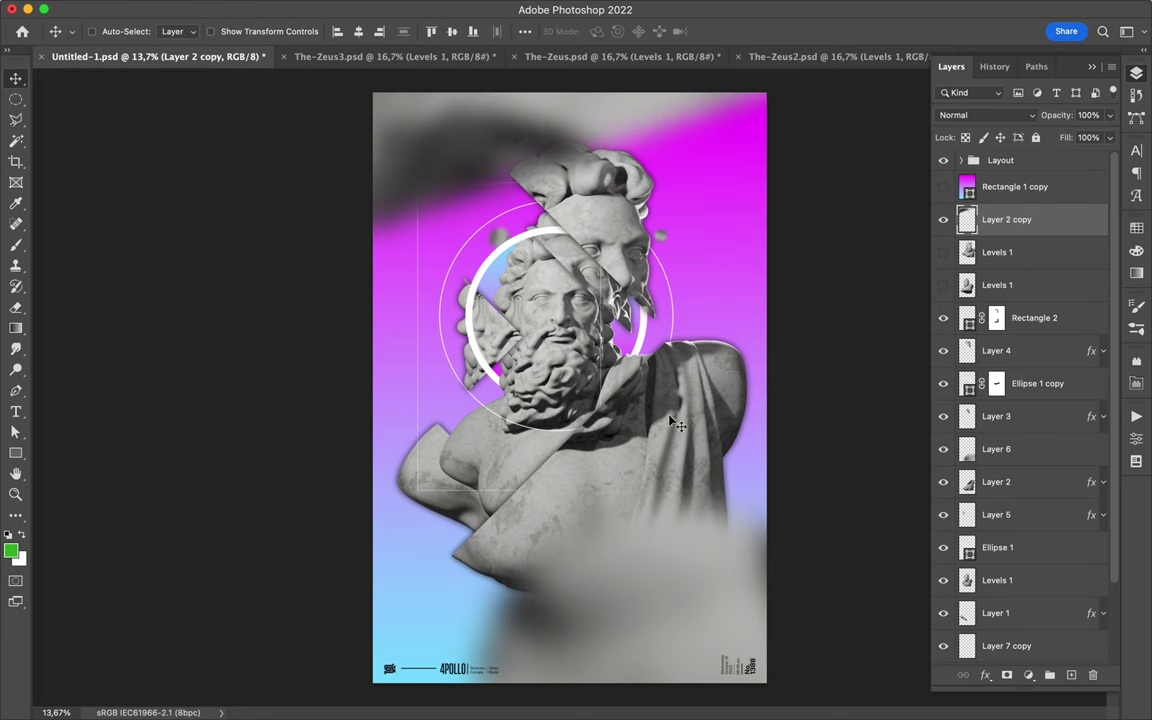
click(995, 613)
click(368, 8)
- Blur Layer 1 at 24.7 px and copy a statue piece onto new Layer 8
click(385, 36)
drag(700, 327, 662, 329)
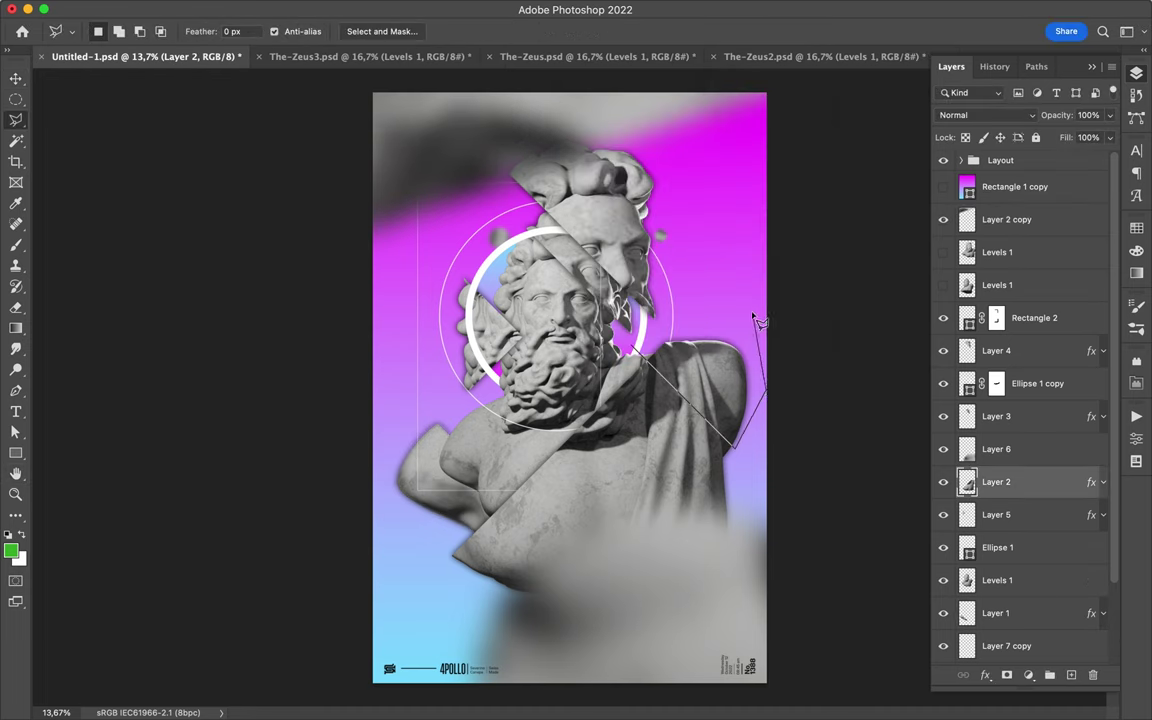
key(super+j)
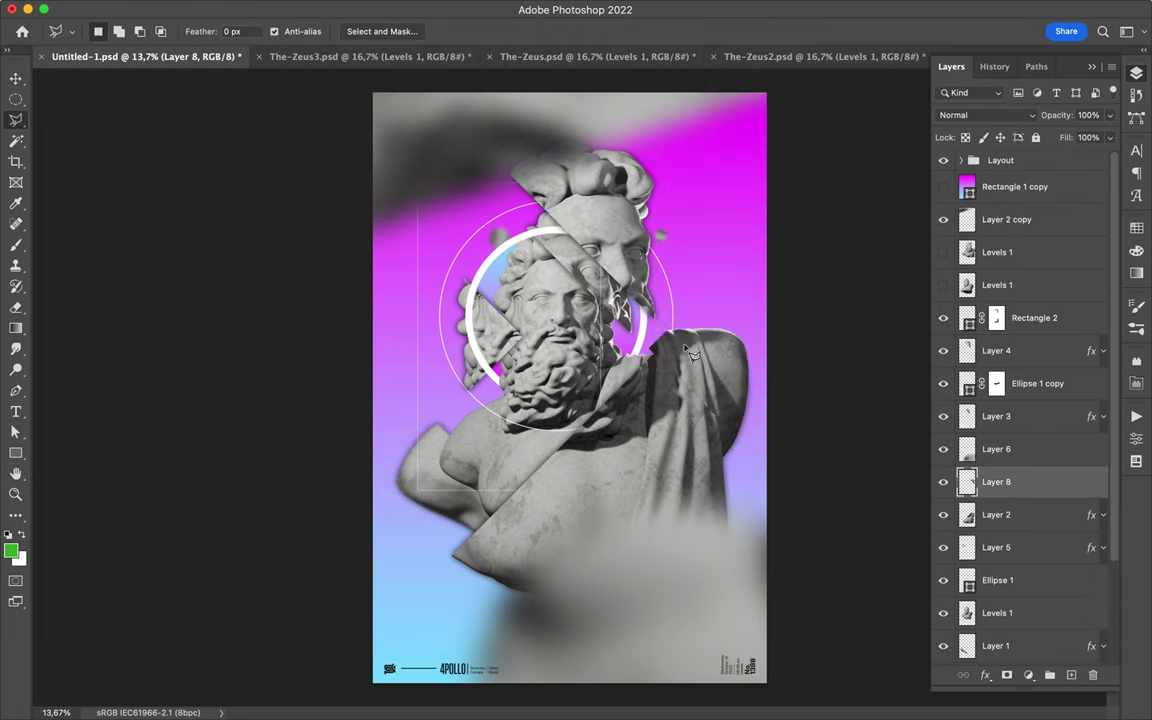
key(v)
click(242, 9)
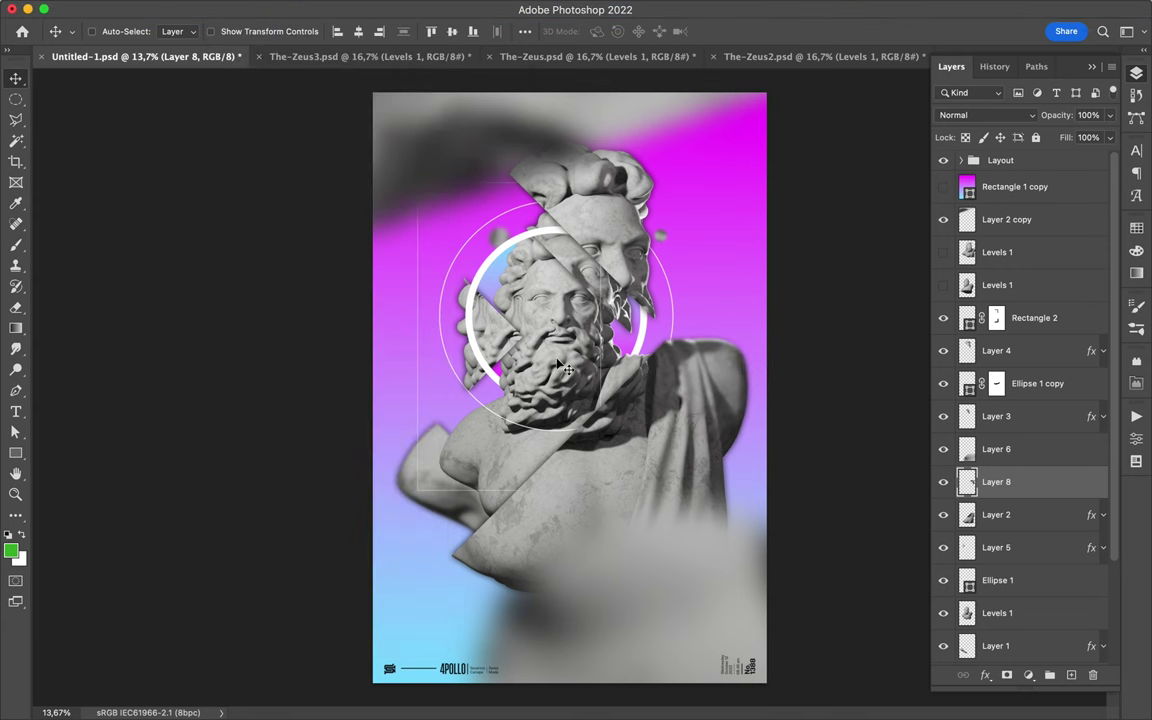
- Apply an 82.5 px Gaussian Blur to Layer 5 copy
click(478, 8)
click(681, 298)
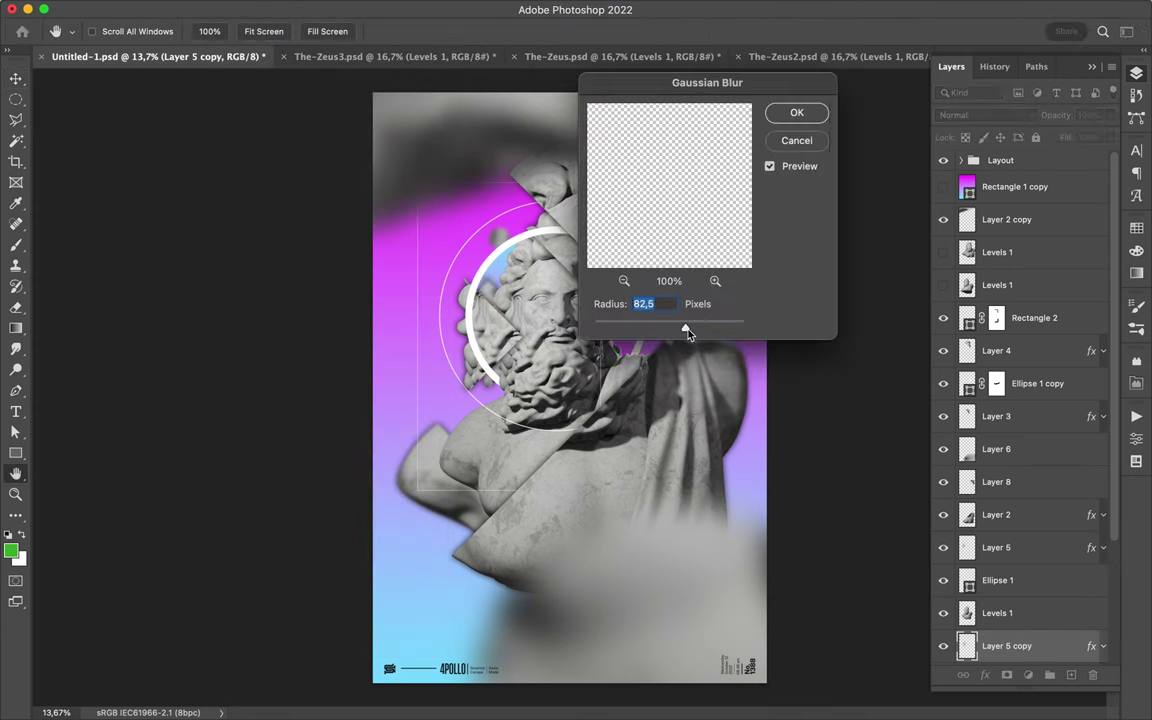
click(789, 113)
- Clear Layer 1's layer style
click(387, 410)
right_click(995, 537)
click(877, 375)
scroll(634, 382, down, 1)
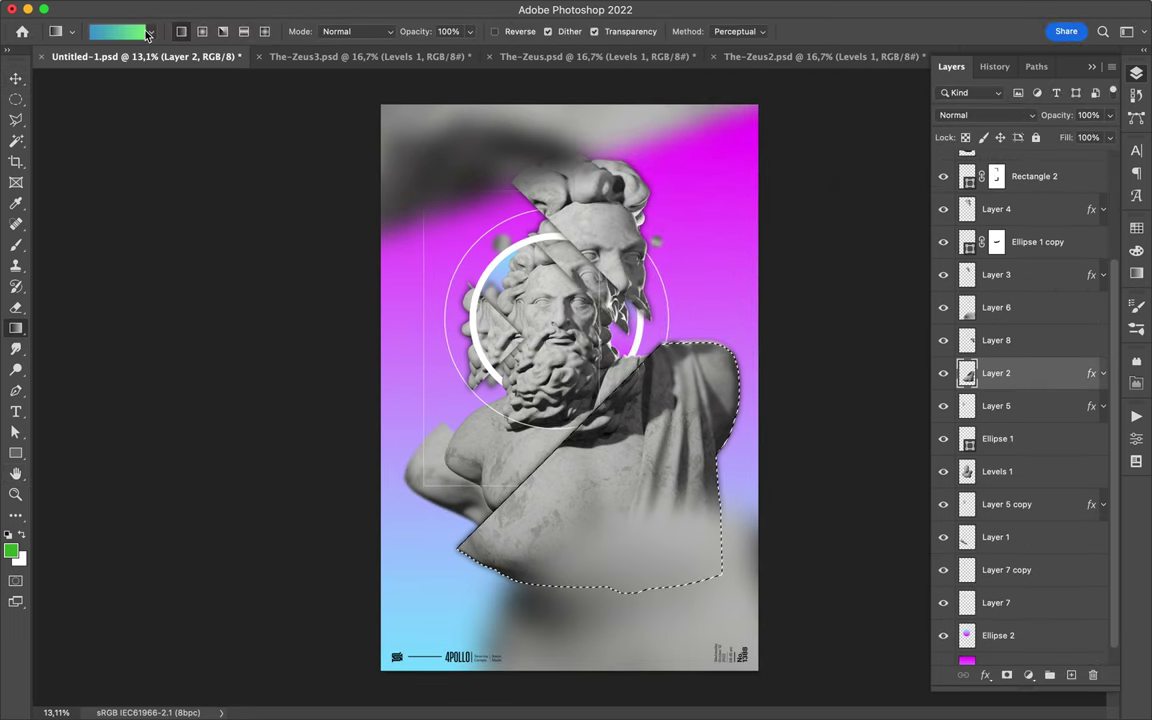
- Fill the torso outline with a magenta-cyan gradient and place it beneath Layer 2
key(ctrl+d)
drag(996, 373, 1029, 419)
drag(522, 401, 533, 451)
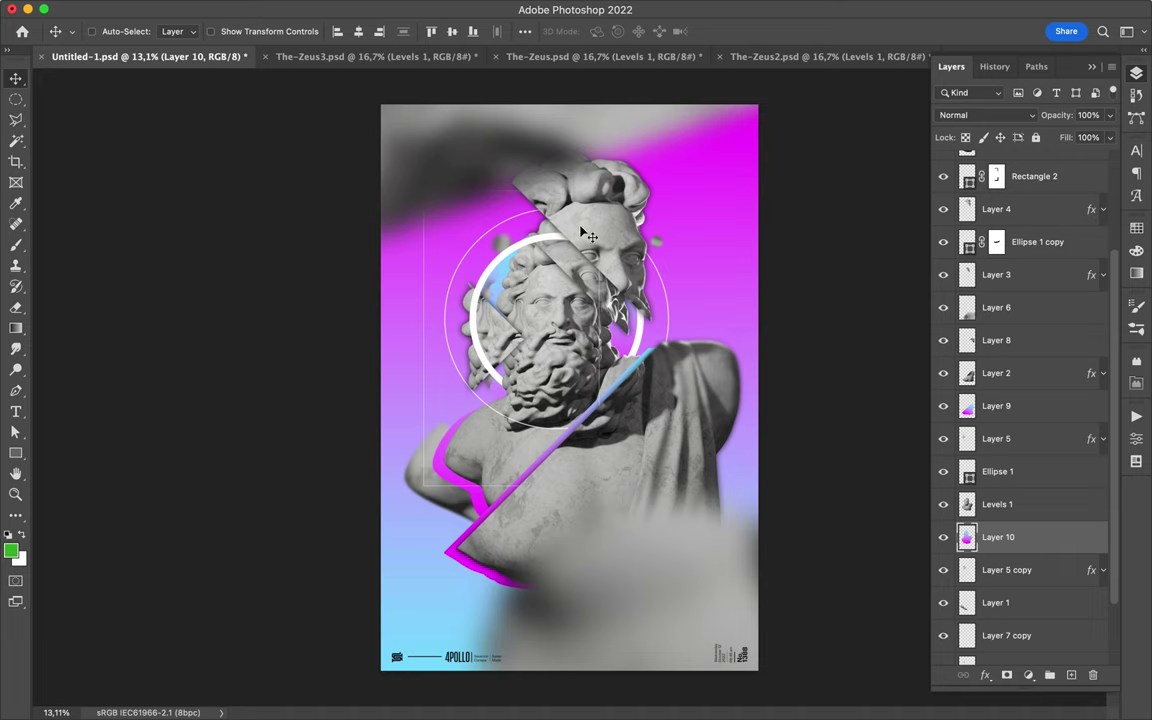
- Draw a small white circle on the face with the Ellipse tool
mouse_move(563, 283)
mouse_down()
mouse_move(540, 235)
mouse_move(588, 292)
mouse_move(549, 283)
mouse_move(509, 512)
mouse_up()
key(ctrl+z)
right_click(15, 453)
click(60, 463)
key(v)
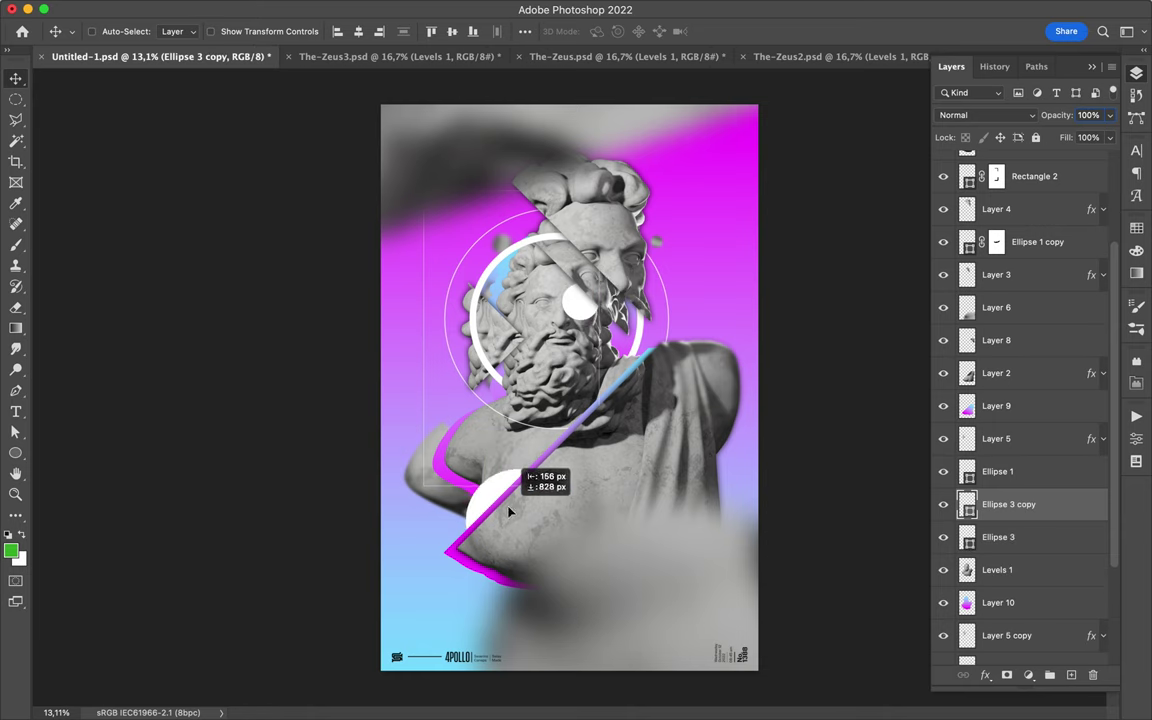
- Duplicate the small white circle to the upper right and near the top of the head
ctrl+click(582, 305)
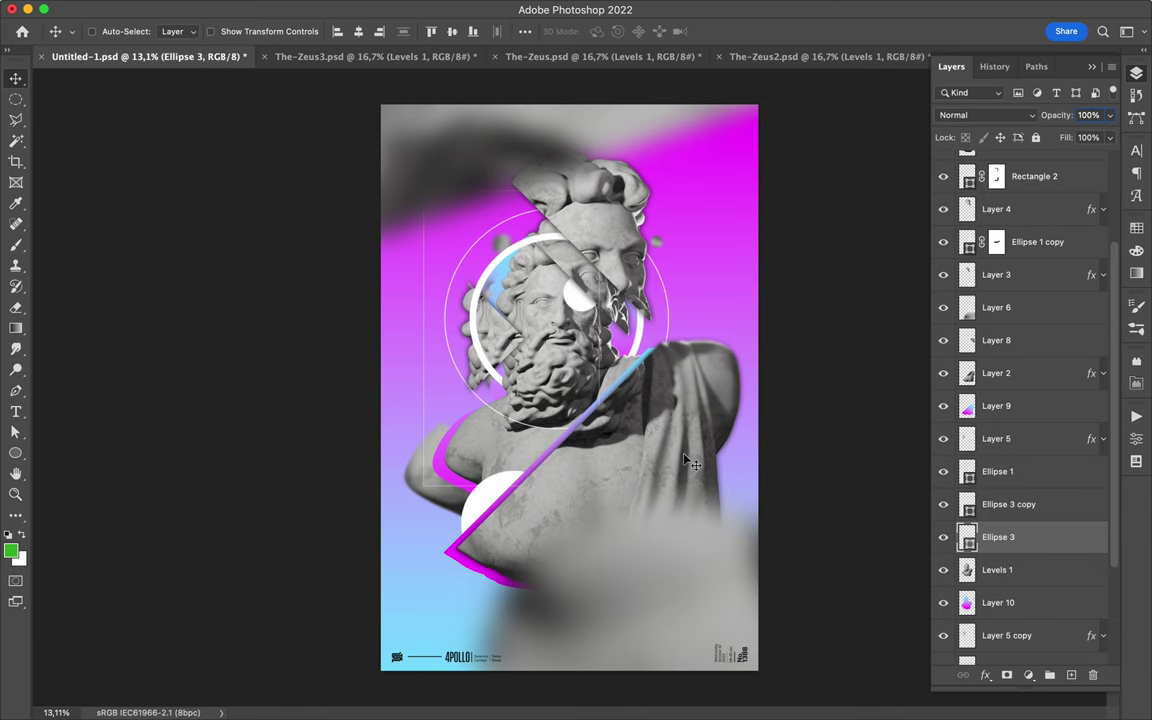
drag(675, 318, 672, 305)
click(370, 9)
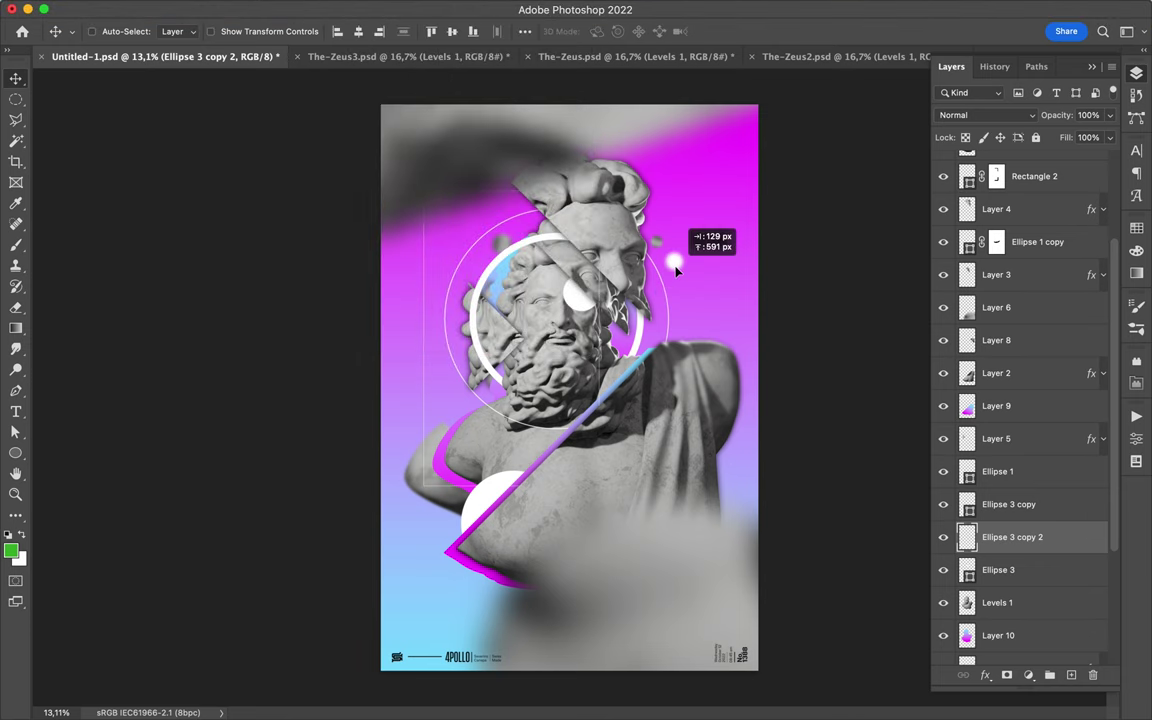
drag(675, 203, 657, 188)
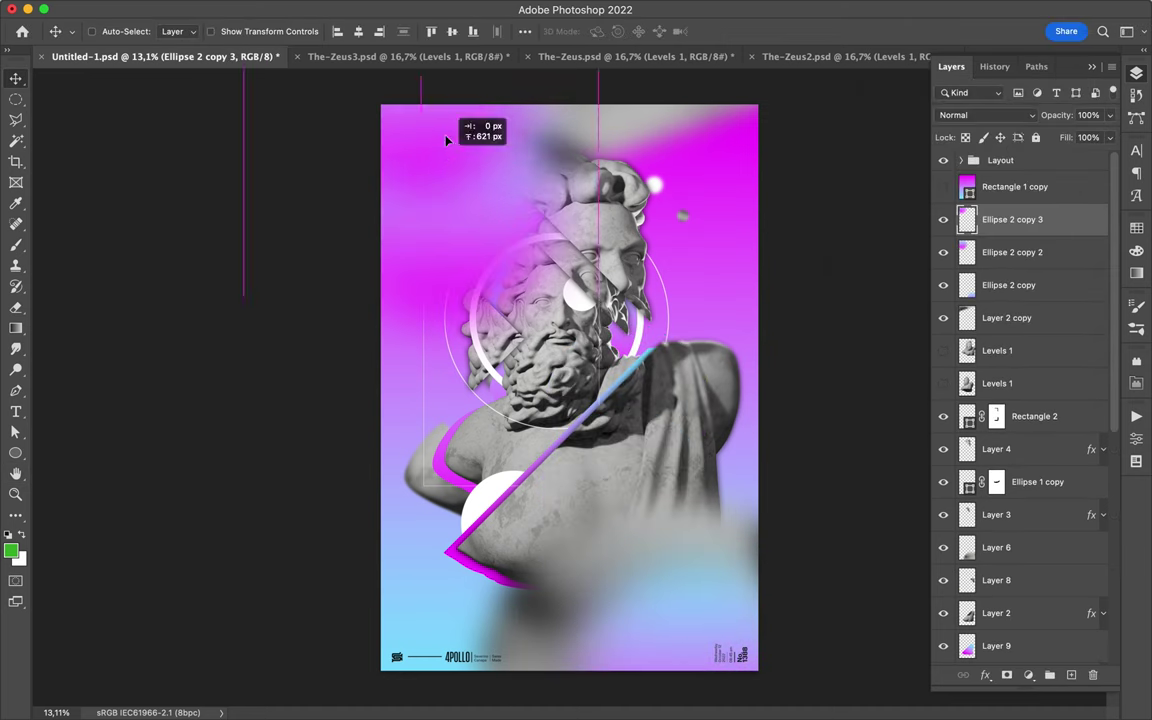
- Duplicate the blurred colour blob over the head, then rotate and scale it toward the top-left
drag(673, 663, 551, 225)
key(ctrl+t)
drag(520, 129, 478, 141)
key(Return)
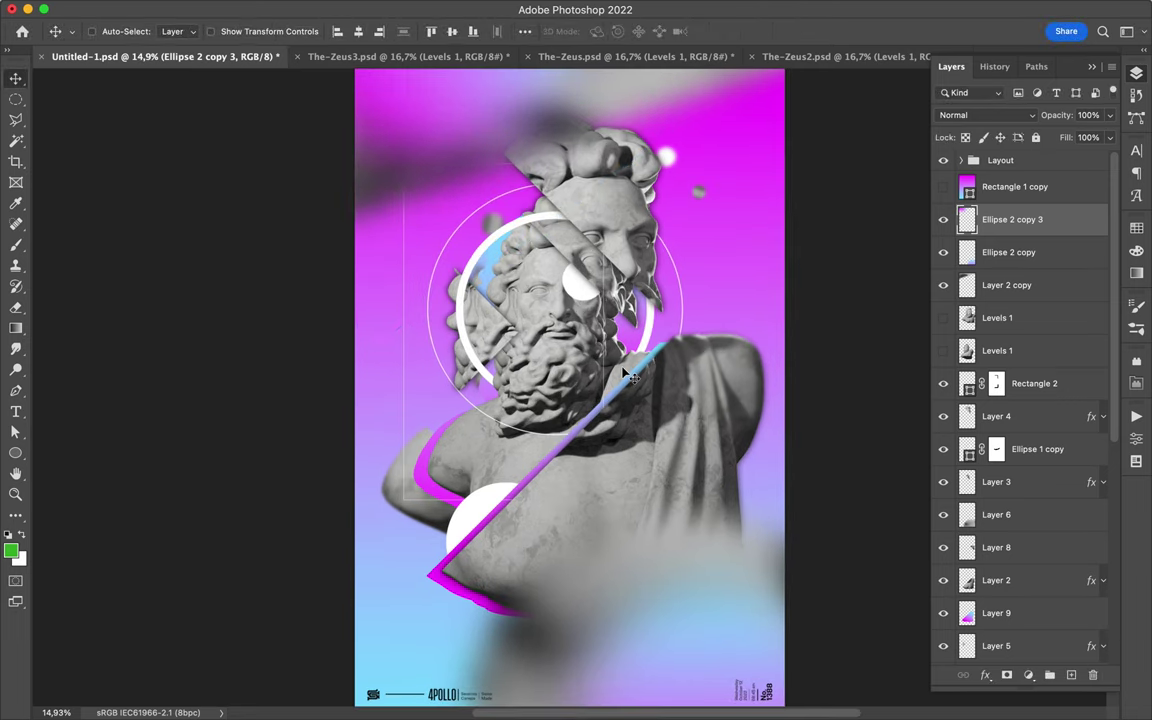
- Add new Layer 11 with a face gradient set to Exclusion blend mode
scroll(1010, 550, down, 3)
key(ctrl+shift+alt+n)
key(g)
click(988, 115)
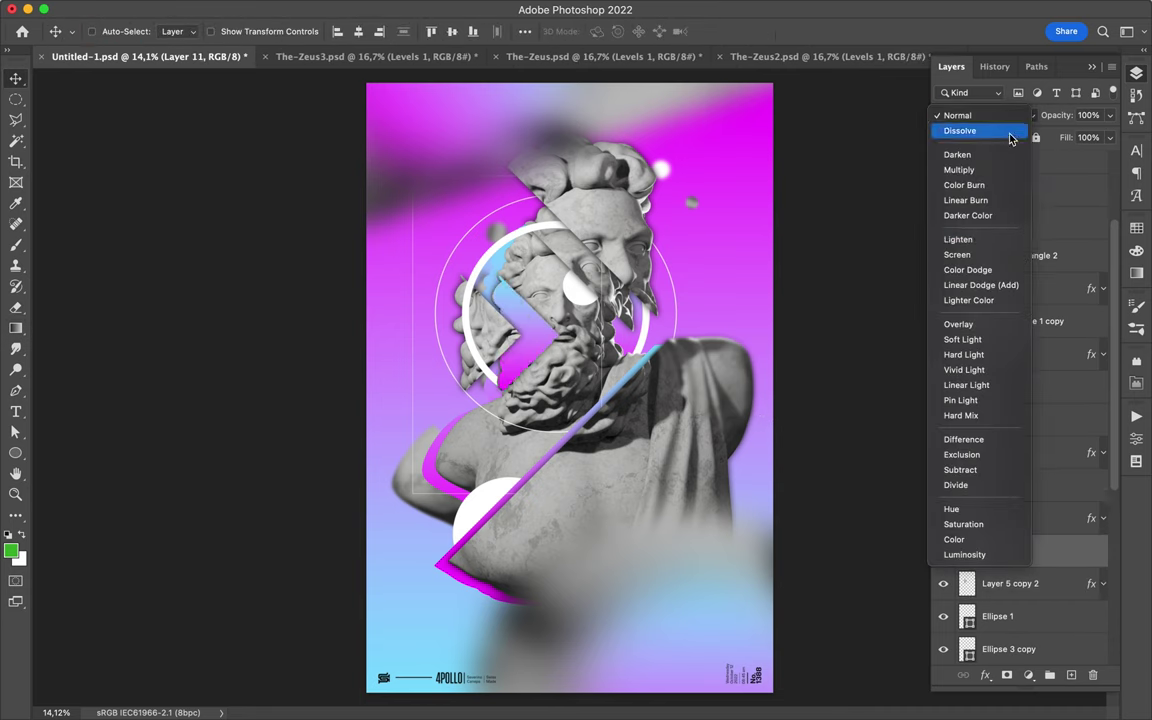
click(1017, 445)
- Apply High Pass to a merged copy of the visible layers and set its fill to 16%
key(ctrl+j)
click(372, 9)
click(650, 432)
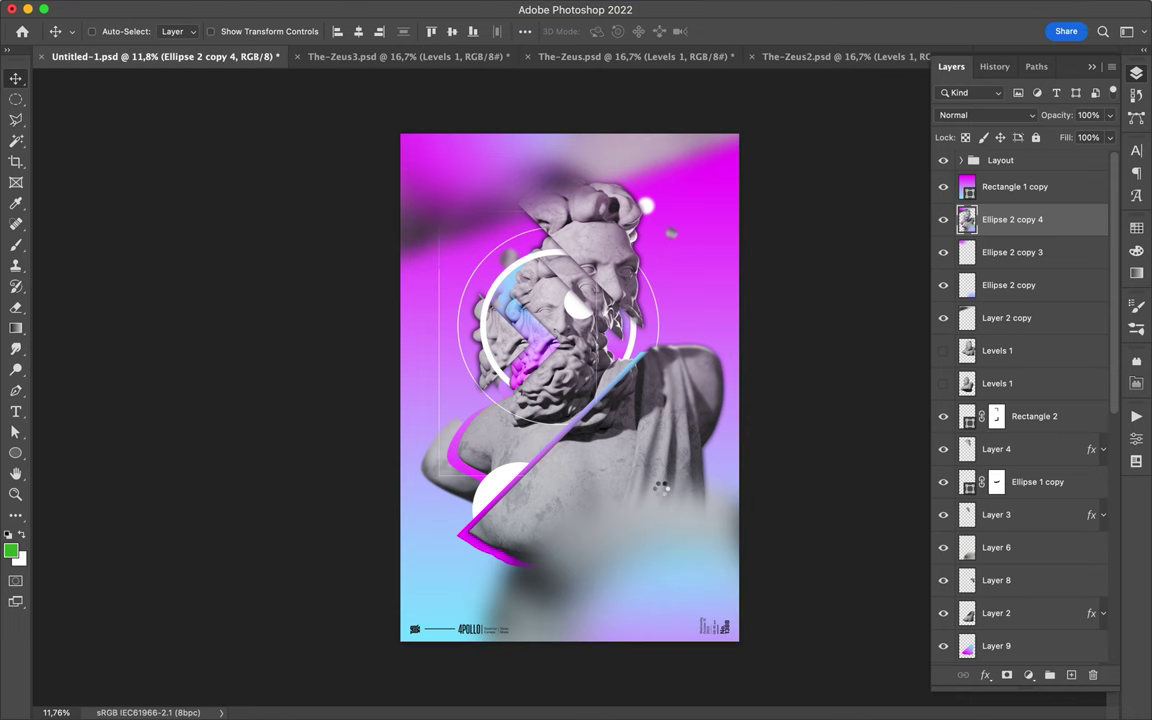
drag(110, 250, 93, 252)
click(218, 40)
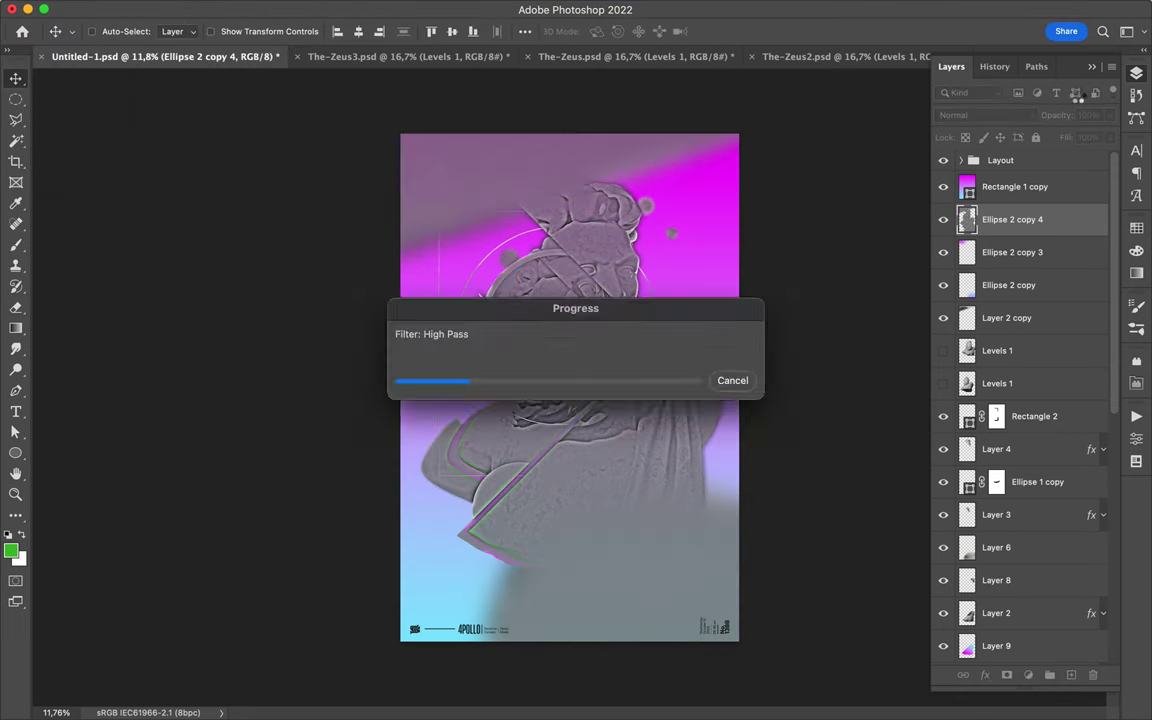
drag(1109, 137, 1049, 163)
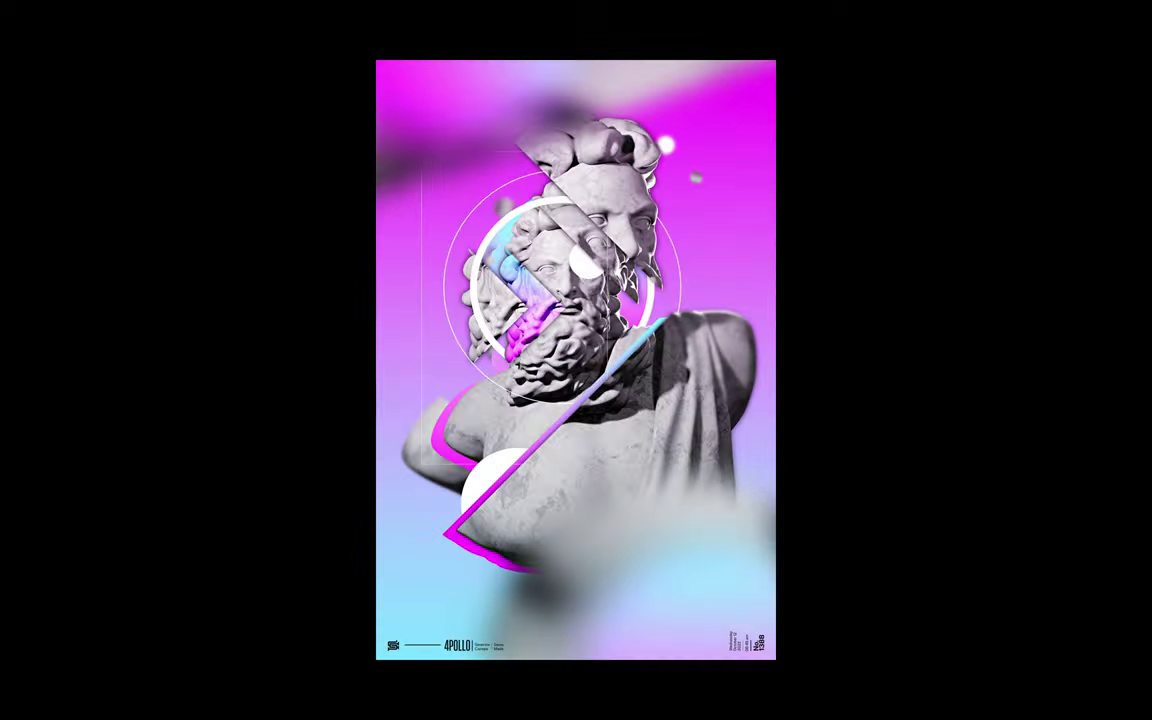